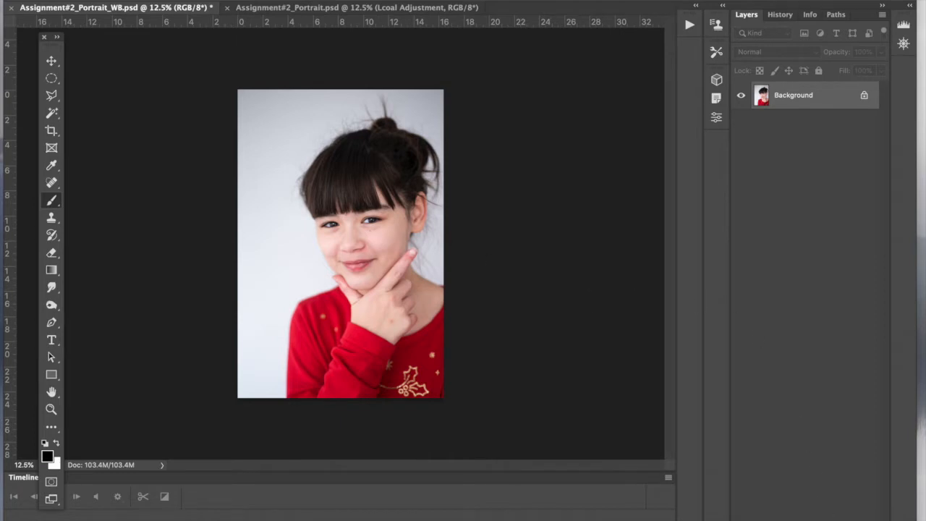
Step: Create two layer groups above the Background layer and name the upper one Global
{"action": "left_click", "coordinate": [827, 520]}
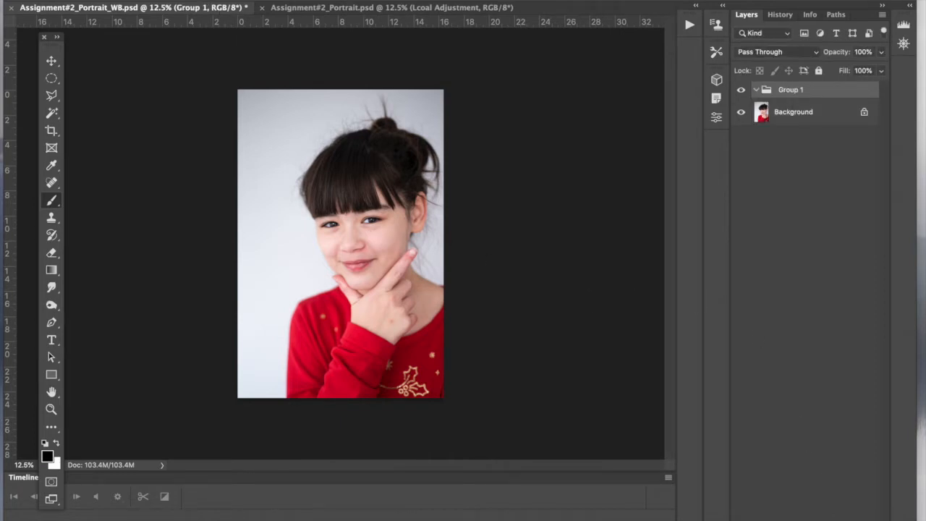
{"action": "left_click", "coordinate": [827, 520]}
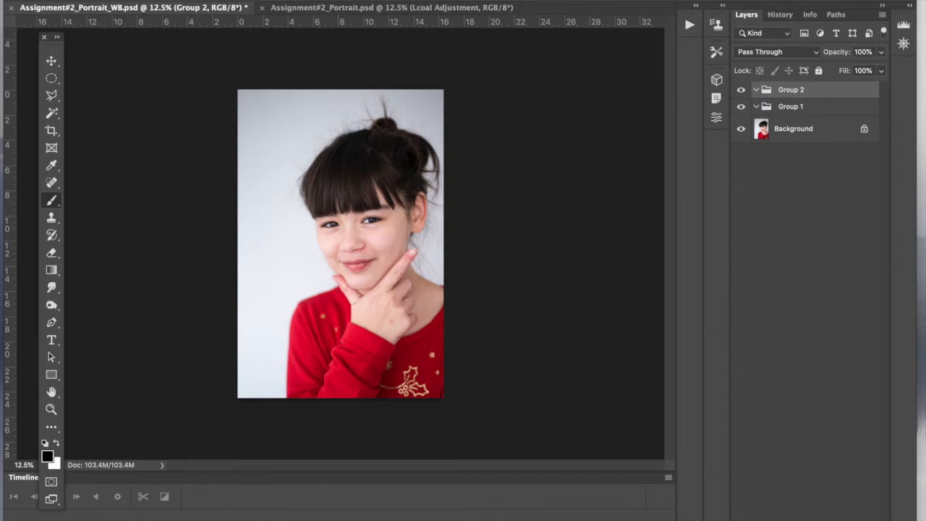
{"action": "double_click", "coordinate": [792, 91]}
{"action": "type", "text": "Global"}
{"action": "key", "text": "Return"}
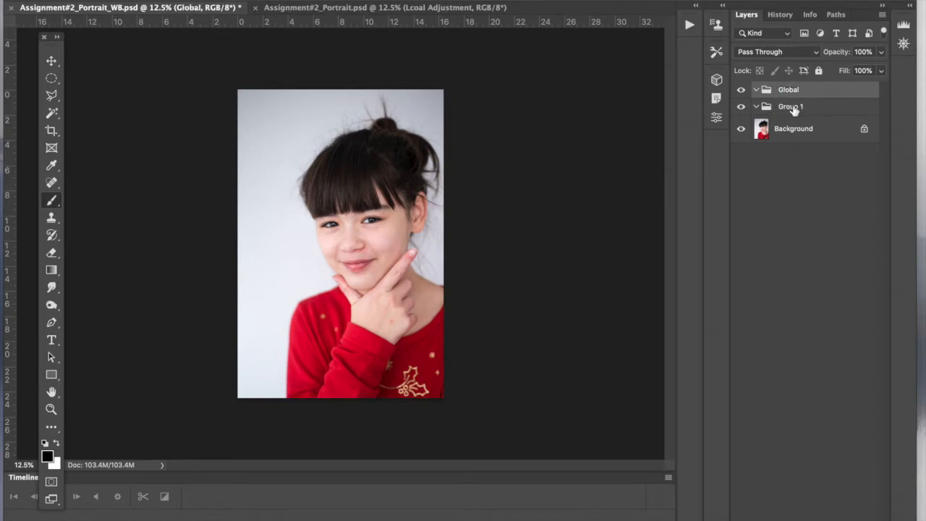
Step: Rename the lower layer group as Local
{"action": "double_click", "coordinate": [792, 106]}
{"action": "type", "text": "LOc"}
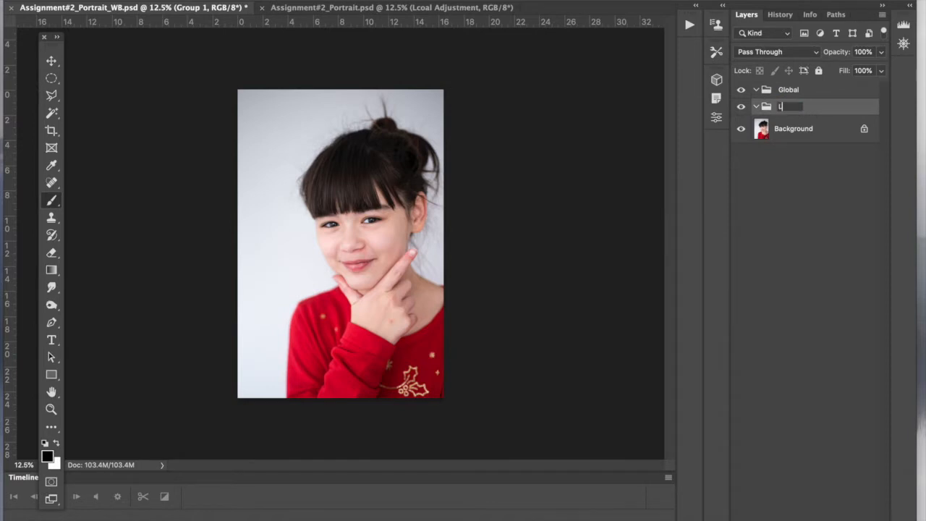
{"action": "key", "text": "BackSpace"}
{"action": "key", "text": "BackSpace"}
{"action": "type", "text": "ocal"}
{"action": "key", "text": "Return"}
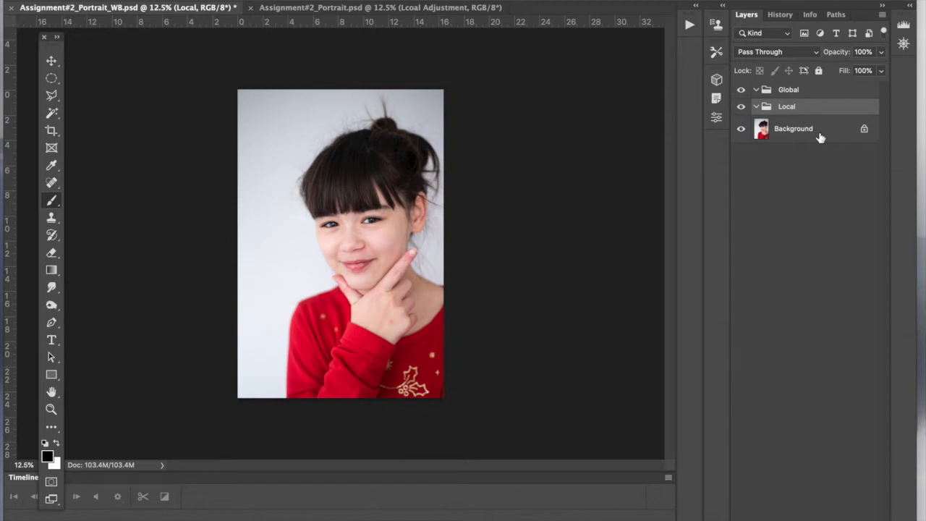
Step: Add a Photo Filter adjustment inside the Global group, using the Red filter at 6% density
{"action": "left_click", "coordinate": [815, 92]}
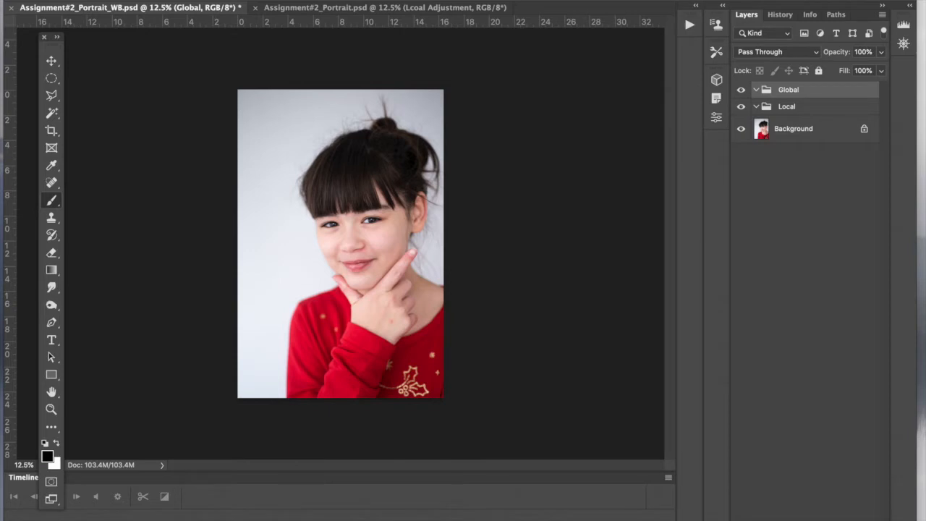
{"action": "left_click", "coordinate": [810, 519]}
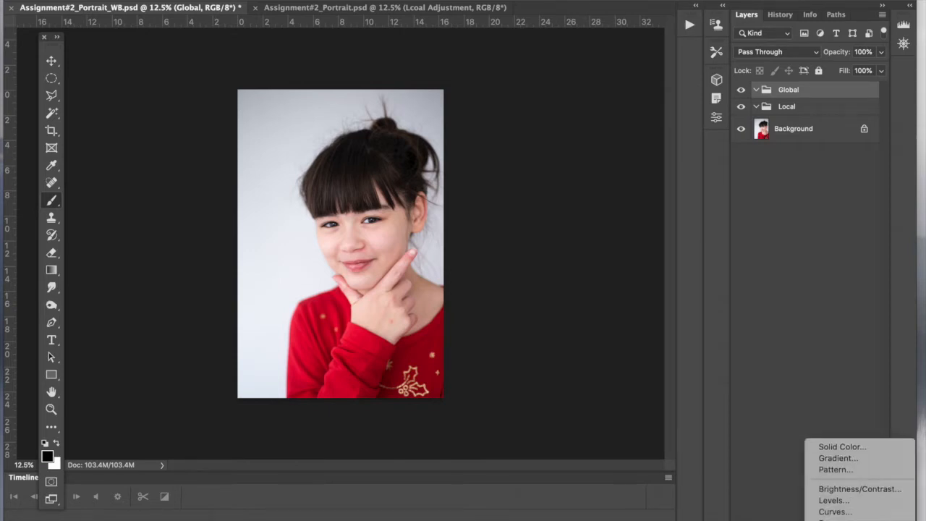
{"action": "left_click", "coordinate": [825, 455]}
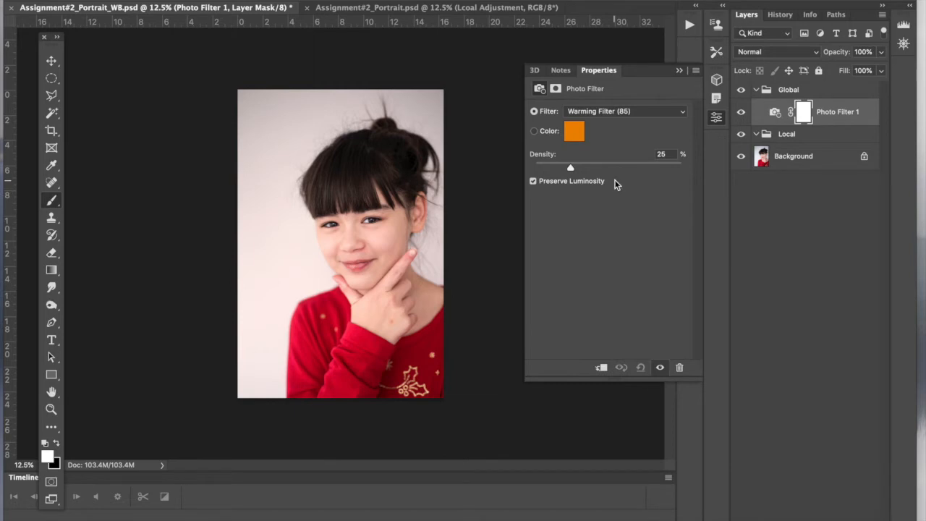
{"action": "left_click", "coordinate": [589, 111]}
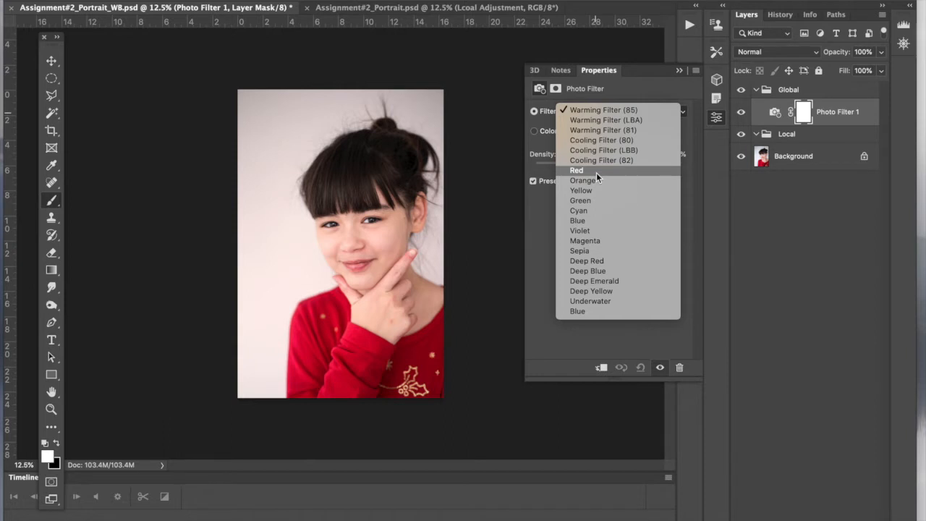
{"action": "left_click", "coordinate": [596, 173]}
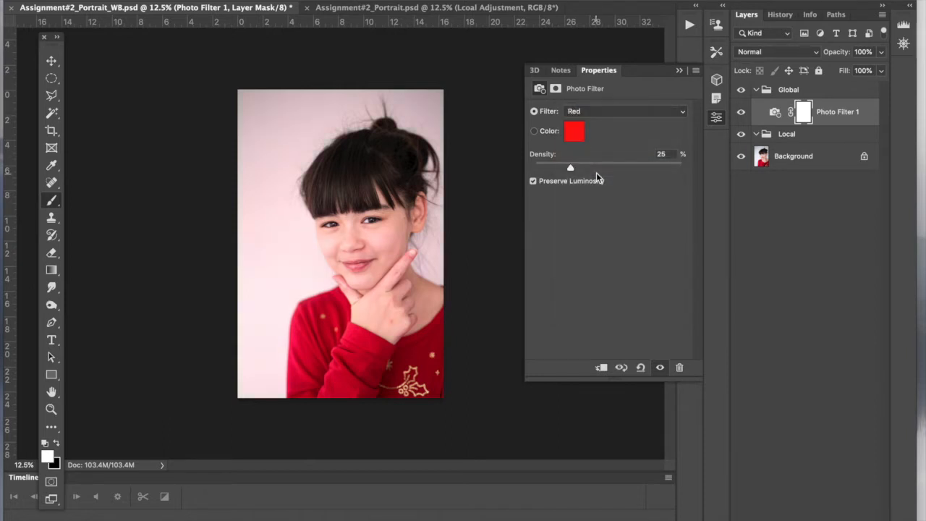
{"action": "left_click_drag", "start_coordinate": [571, 170], "coordinate": [544, 168]}
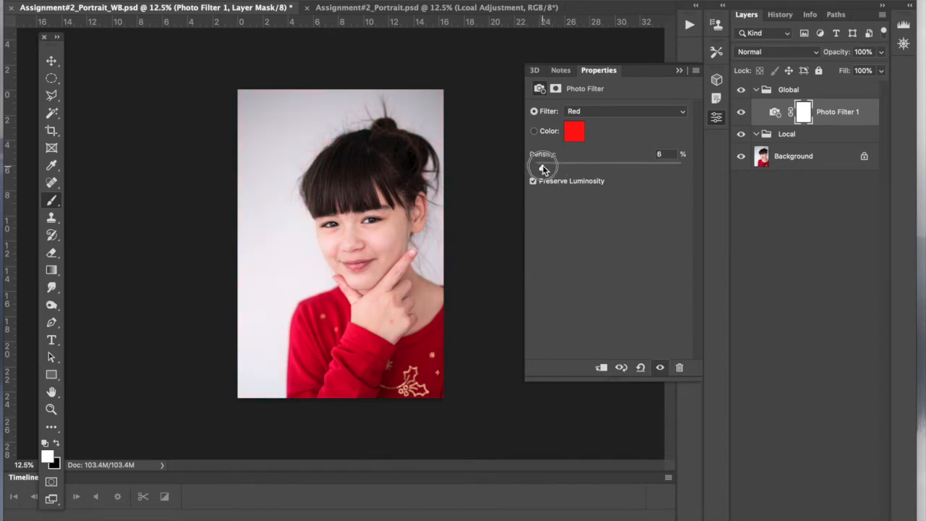
Step: Compare the portrait with the photo filter hidden and shown
{"action": "left_click", "coordinate": [739, 114]}
{"action": "left_click", "coordinate": [739, 113]}
{"action": "left_click", "coordinate": [739, 114]}
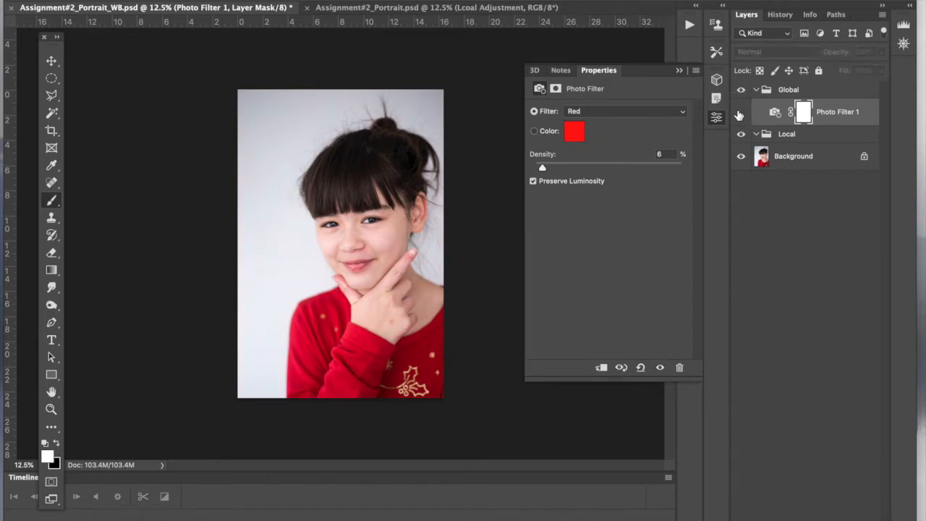
{"action": "left_click", "coordinate": [739, 114]}
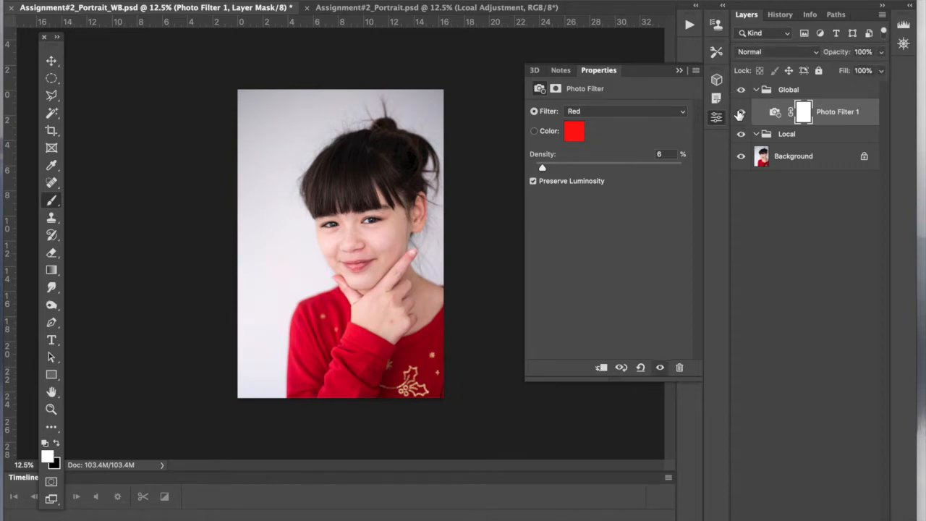
Step: Lower the photo filter's density by one percent and rename its layer as PF Red WB
{"action": "left_click", "coordinate": [661, 154]}
{"action": "key", "text": "Down"}
{"action": "left_click", "coordinate": [680, 70]}
{"action": "double_click", "coordinate": [831, 113]}
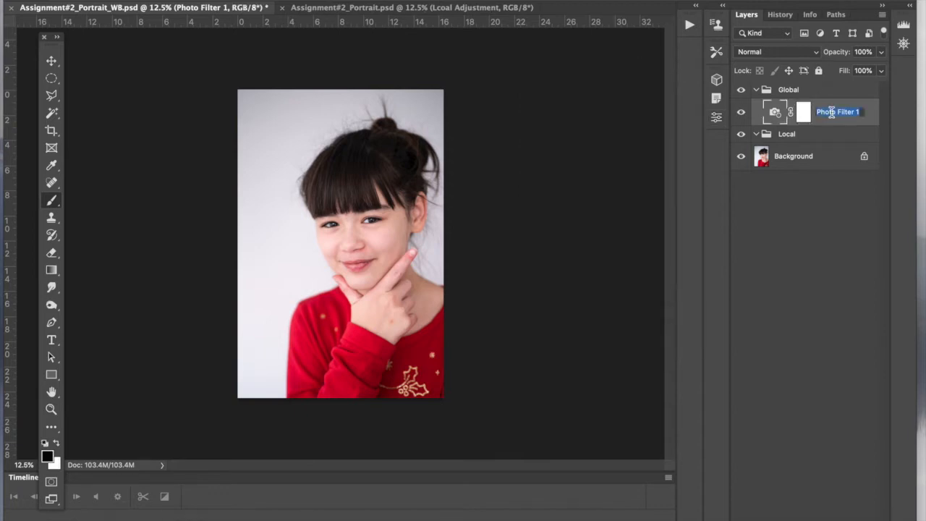
{"action": "type", "text": "PF Red WB"}
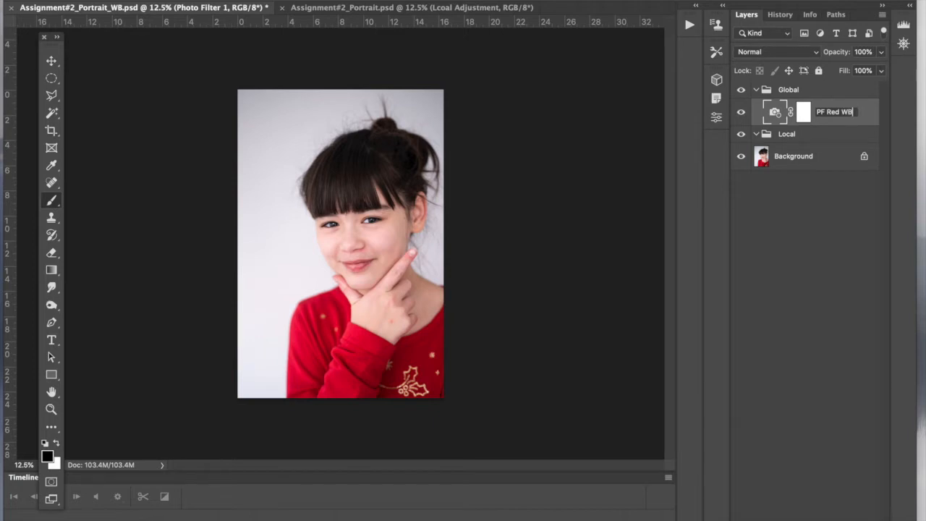
{"action": "key", "text": "Return"}
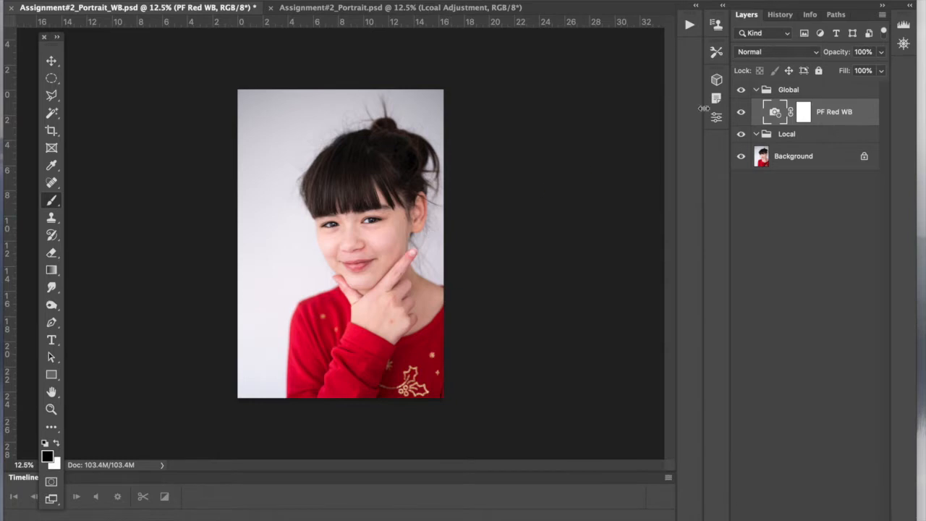
Step: Collapse the Global group in the layer stack
{"action": "left_click", "coordinate": [821, 135]}
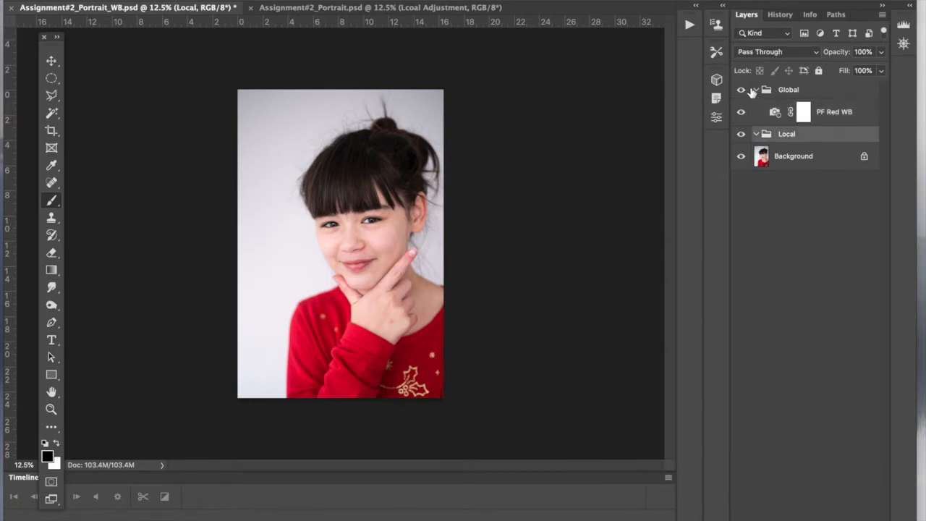
{"action": "left_click", "coordinate": [756, 92]}
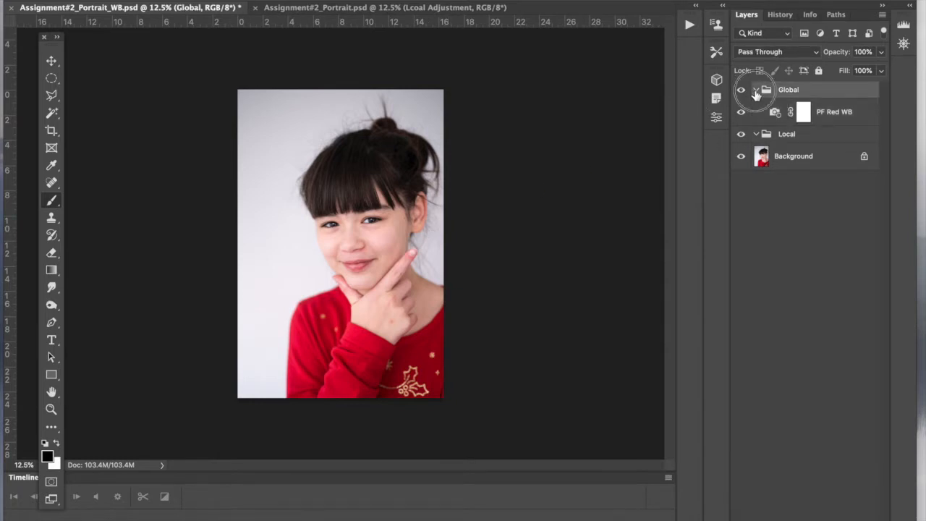
{"action": "left_click", "coordinate": [755, 90]}
{"action": "left_click", "coordinate": [811, 113]}
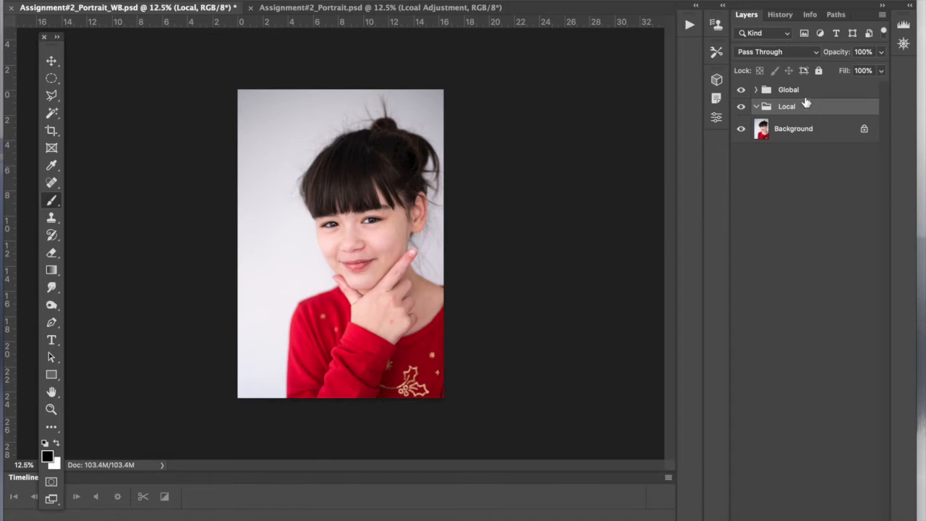
{"action": "left_click", "coordinate": [812, 92]}
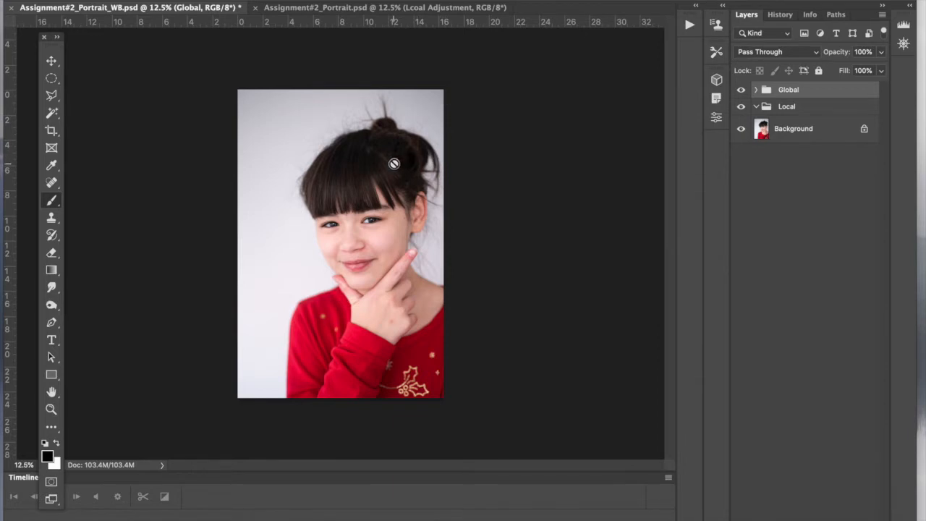
Step: Select the whole pale backdrop around the girl on the Background layer with the Magic Wand tool
{"action": "left_click", "coordinate": [51, 116]}
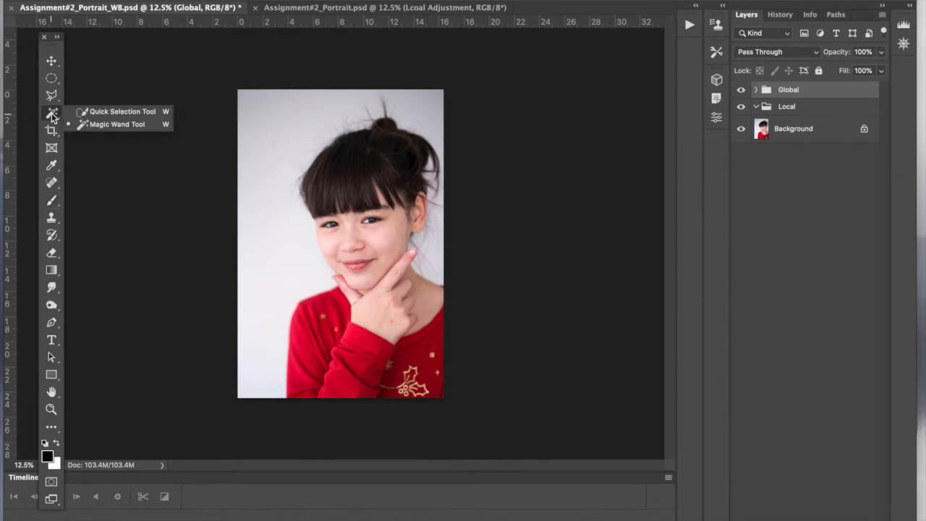
{"action": "left_click", "coordinate": [98, 124]}
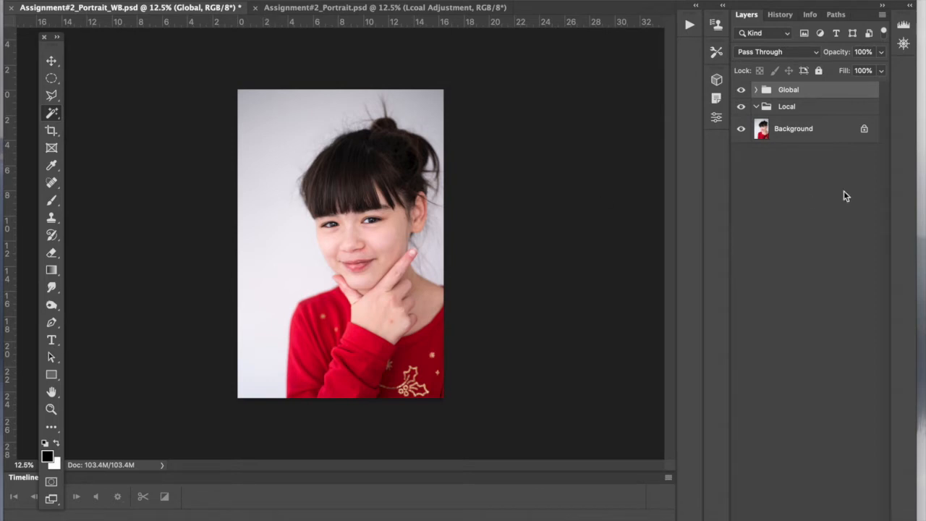
{"action": "left_click", "coordinate": [809, 134]}
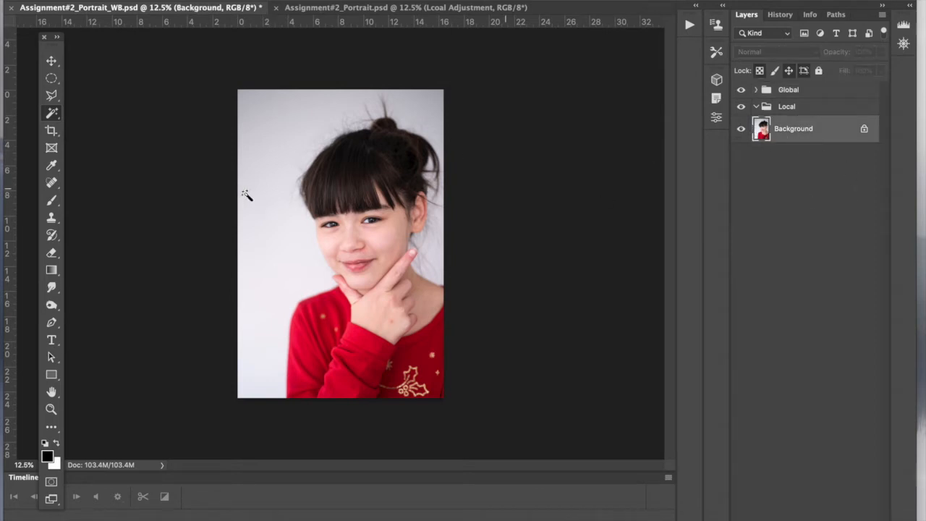
{"action": "left_click", "coordinate": [279, 256]}
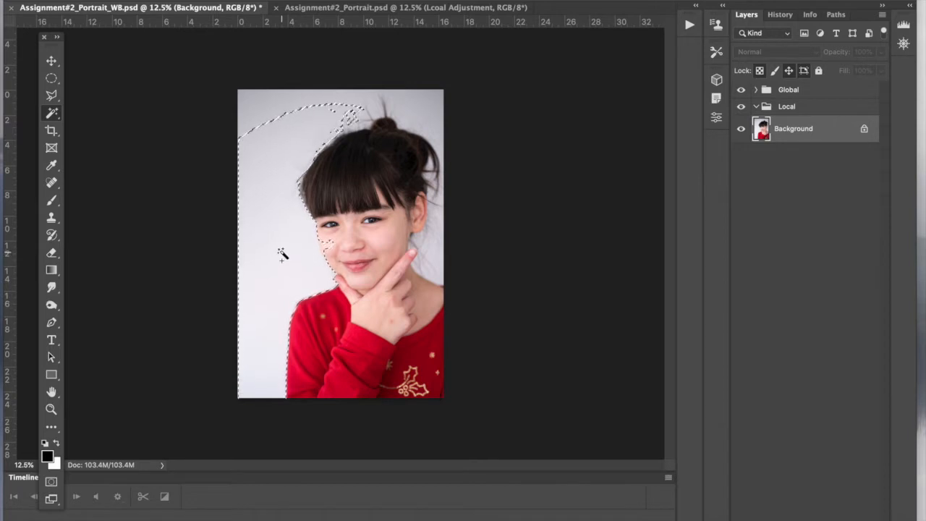
{"action": "left_click", "coordinate": [268, 98], "text": "shift"}
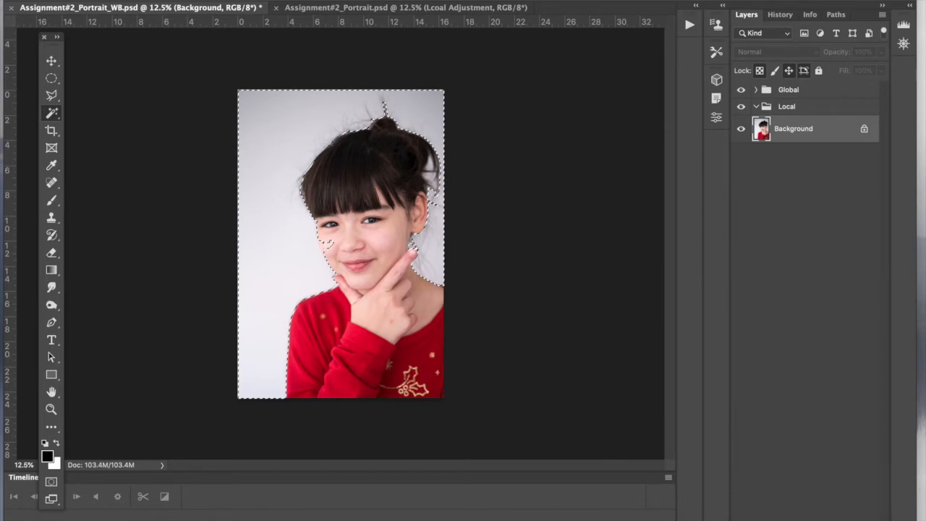
Step: Add a Hue/Saturation adjustment masked to the selected backdrop and target its Blues range by sampling the backdrop
{"action": "left_click", "coordinate": [811, 518]}
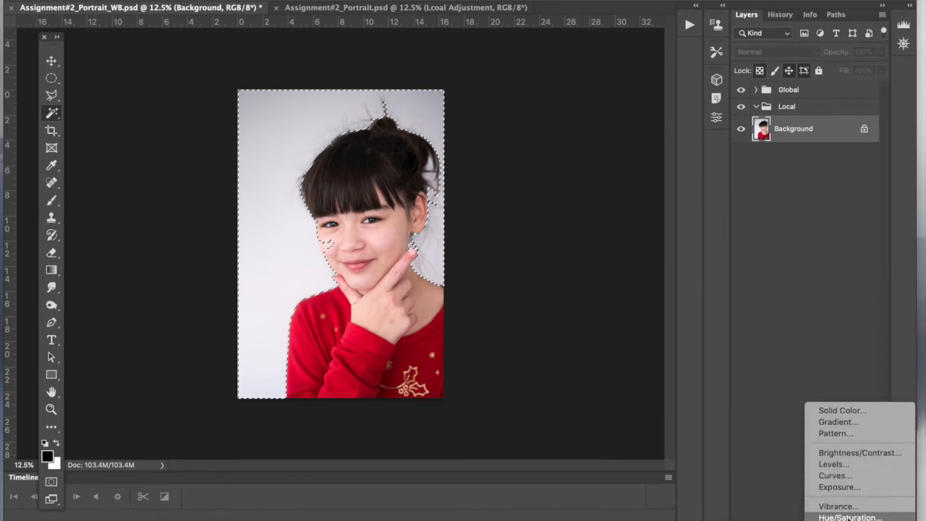
{"action": "left_click", "coordinate": [848, 518]}
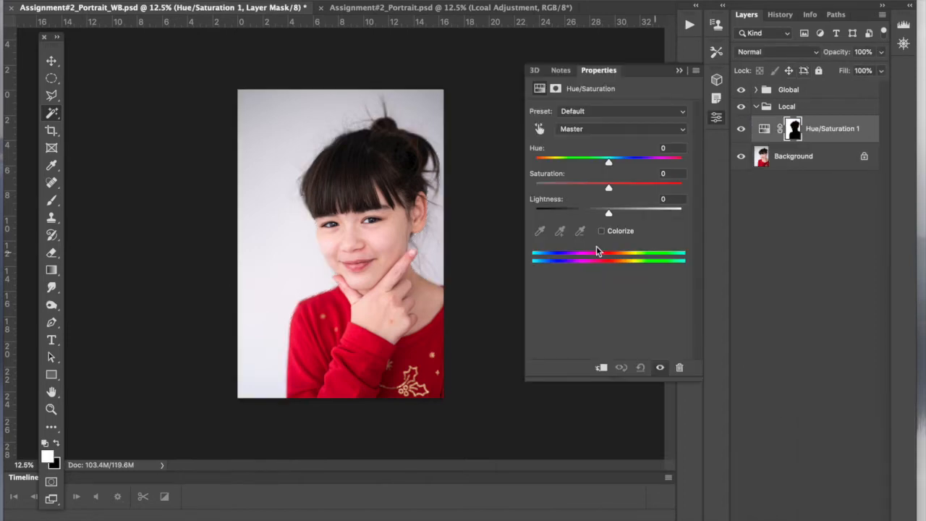
{"action": "left_click", "coordinate": [539, 129]}
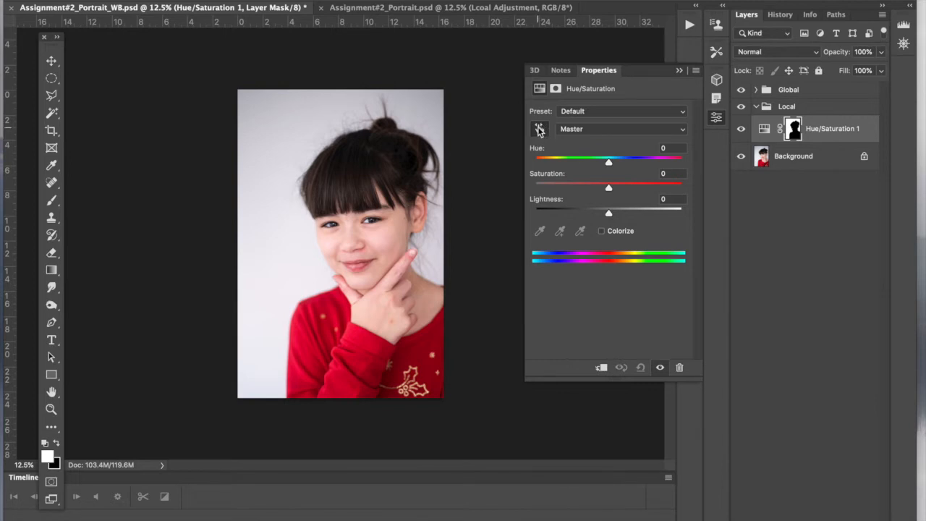
{"action": "left_click", "coordinate": [292, 240]}
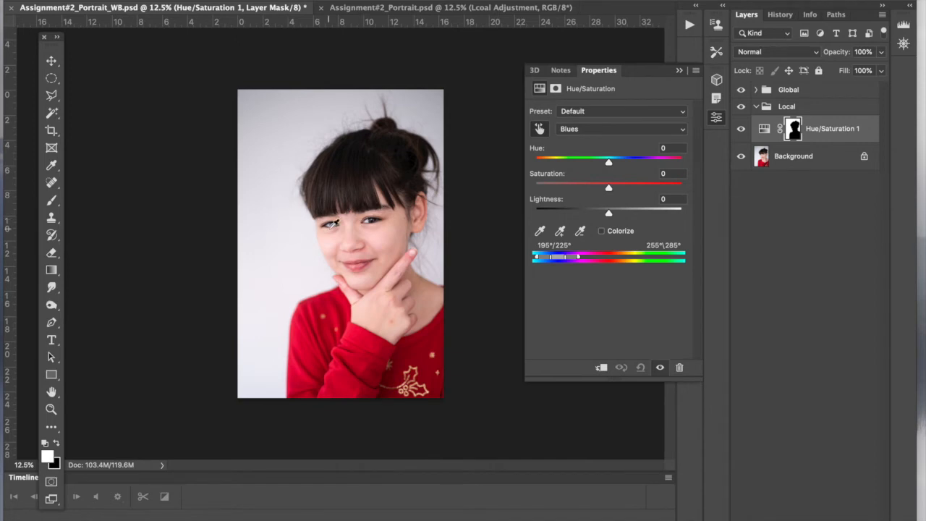
Step: Set the Blues to hue +77, saturation +48 and lightness +41, extending the lower end of the colour range to 180°
{"action": "left_click_drag", "start_coordinate": [608, 163], "coordinate": [641, 162]}
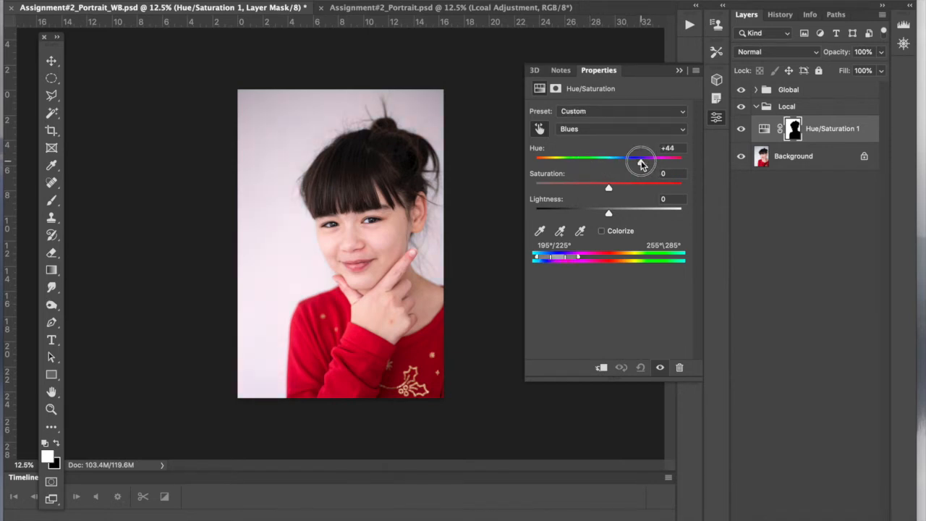
{"action": "left_click_drag", "start_coordinate": [614, 190], "coordinate": [632, 164]}
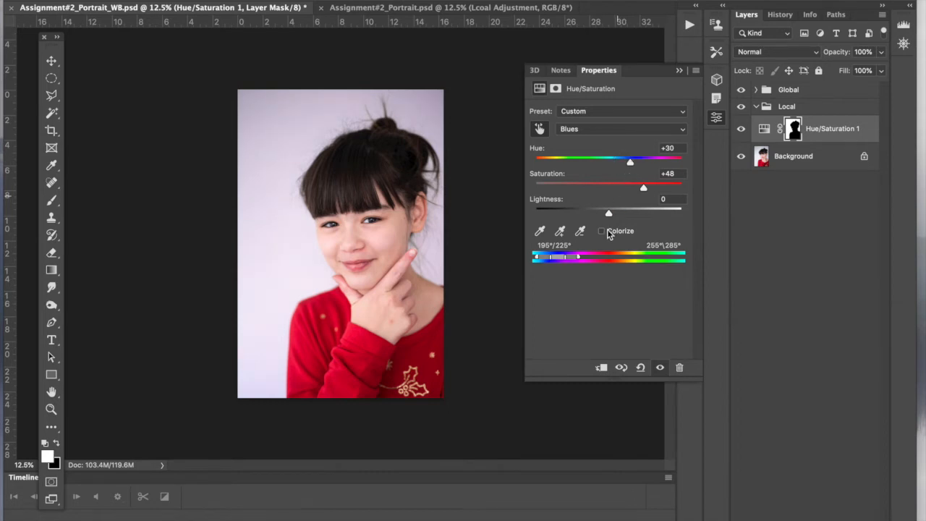
{"action": "left_click_drag", "start_coordinate": [610, 213], "coordinate": [638, 214]}
{"action": "left_click_drag", "start_coordinate": [577, 260], "coordinate": [533, 257]}
{"action": "left_click_drag", "start_coordinate": [630, 161], "coordinate": [651, 165]}
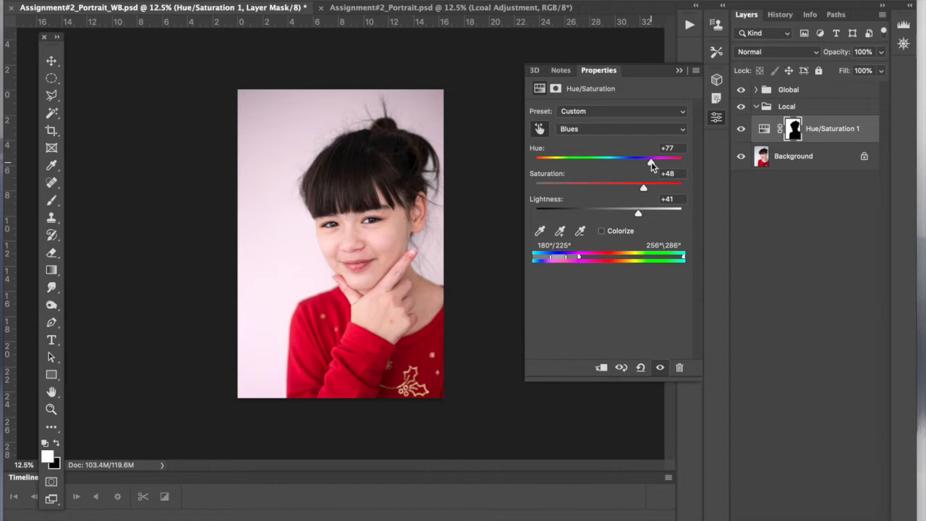
Step: Rename the Hue/Saturation layer as HS Background
{"action": "left_click", "coordinate": [680, 70]}
{"action": "double_click", "coordinate": [825, 129]}
{"action": "type", "text": "HS"}
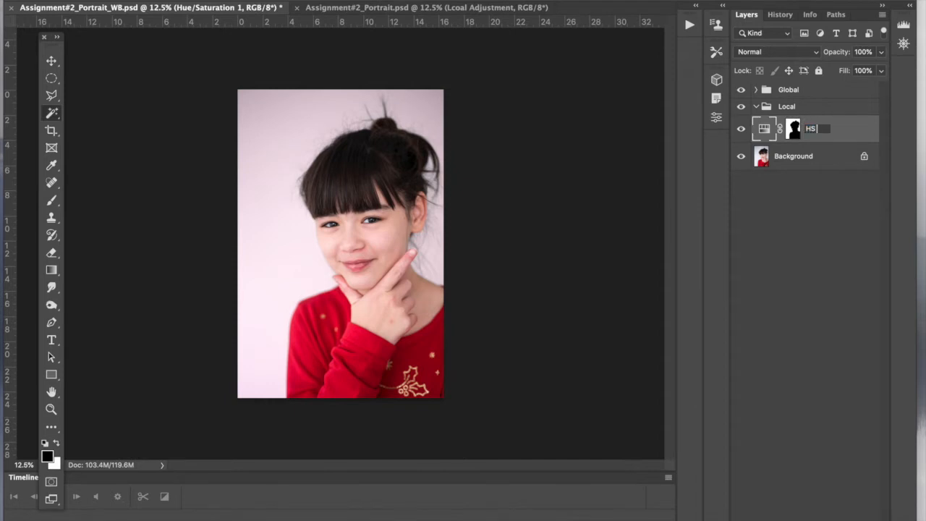
{"action": "type", "text": " Background"}
{"action": "key", "text": "Return"}
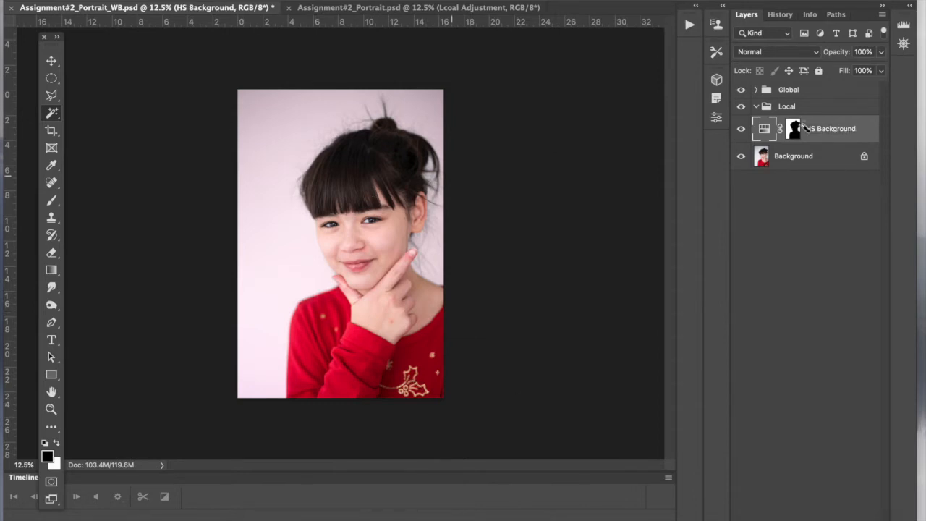
Step: Move the HS Background layer into the Global group
{"action": "mouse_move", "coordinate": [862, 129]}
{"action": "left_mouse_down"}
{"action": "mouse_move", "coordinate": [850, 94]}
{"action": "mouse_move", "coordinate": [862, 128]}
{"action": "left_mouse_up"}
{"action": "left_click", "coordinate": [864, 129]}
{"action": "left_click_drag", "start_coordinate": [862, 128], "coordinate": [856, 95]}
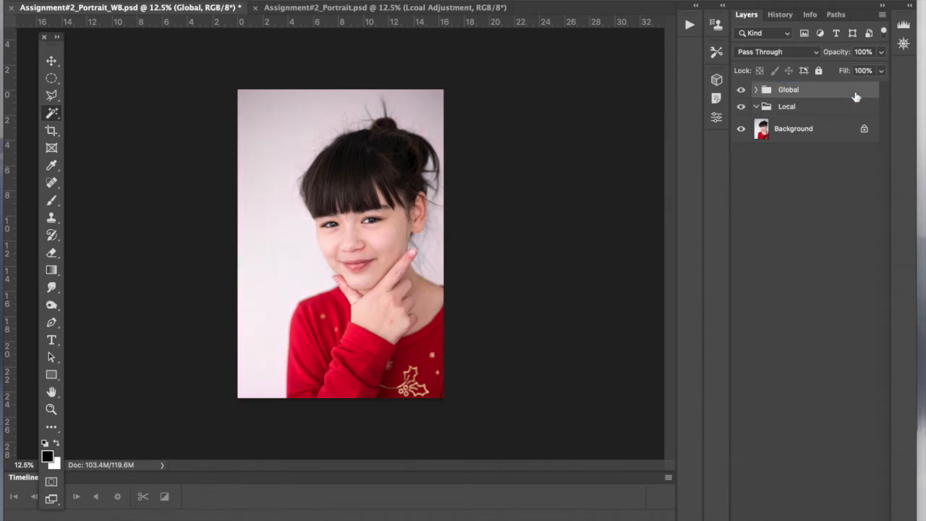
Step: Reorder the Global group so the PF Red WB layer sits above HS Background
{"action": "left_click", "coordinate": [755, 91]}
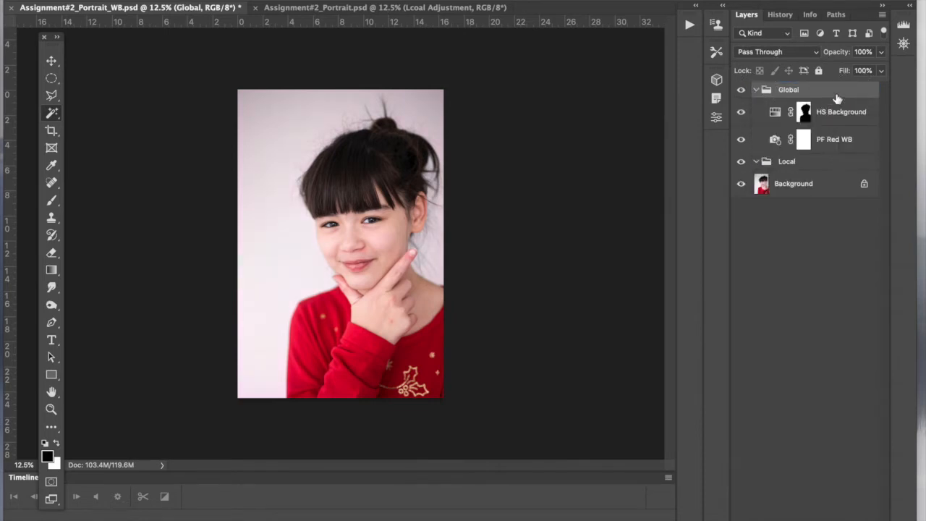
{"action": "left_click", "coordinate": [862, 123]}
{"action": "left_click", "coordinate": [865, 145]}
{"action": "left_click_drag", "start_coordinate": [865, 142], "coordinate": [858, 107]}
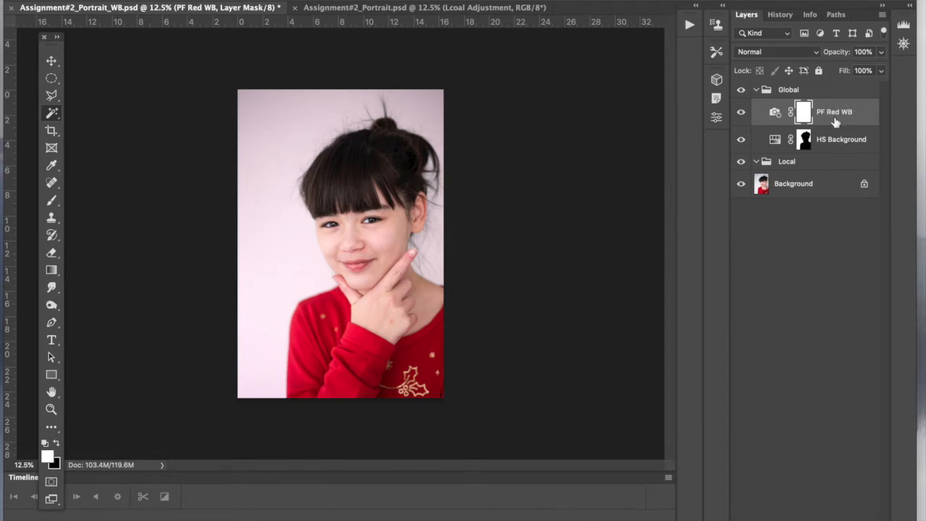
{"action": "left_click", "coordinate": [756, 90]}
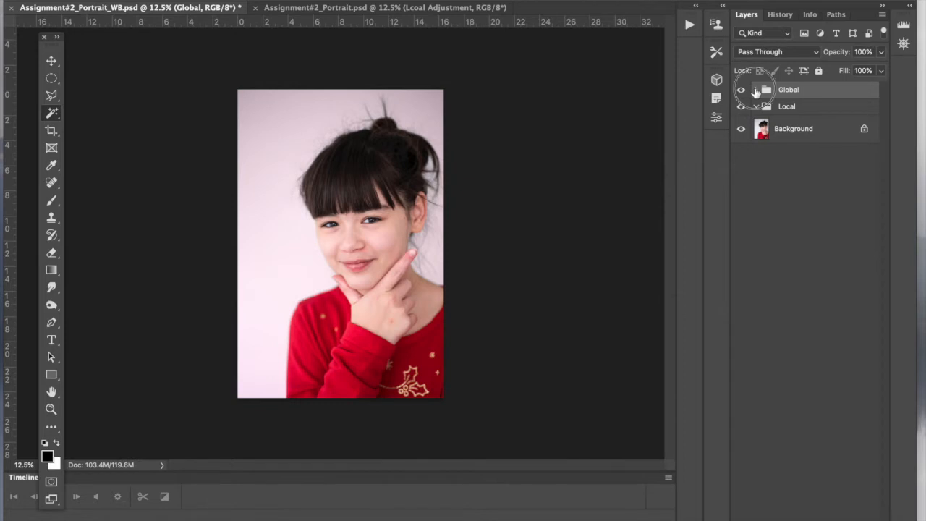
Step: Add a new empty layer inside the Local group and name it Clone Hand
{"action": "left_click", "coordinate": [756, 90]}
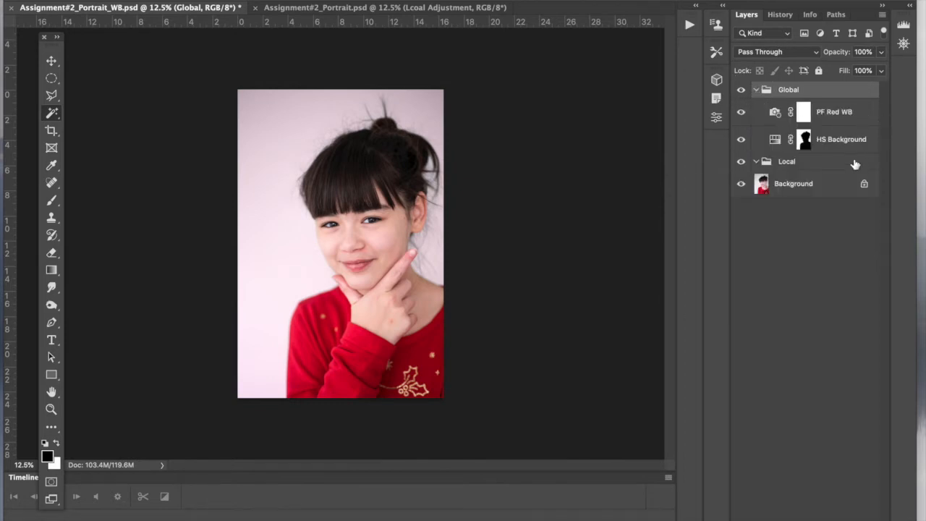
{"action": "left_click", "coordinate": [853, 142]}
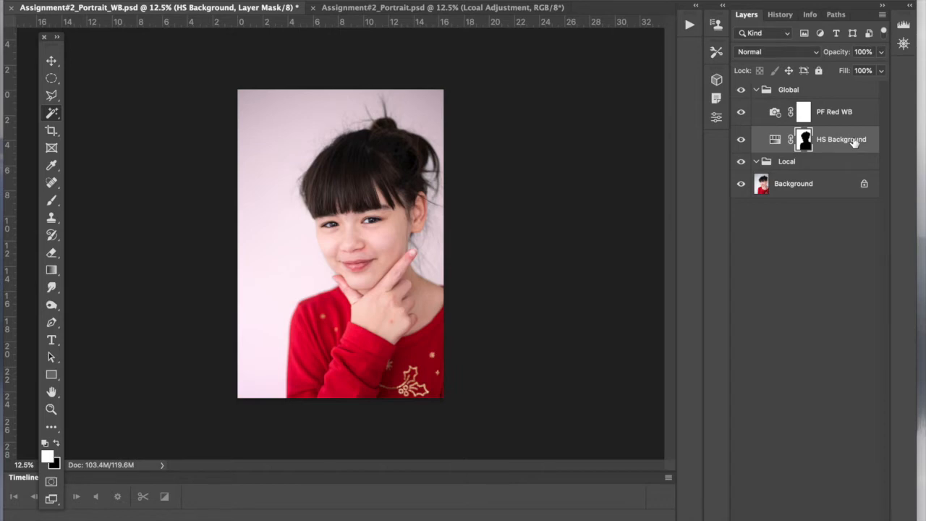
{"action": "left_click", "coordinate": [815, 165]}
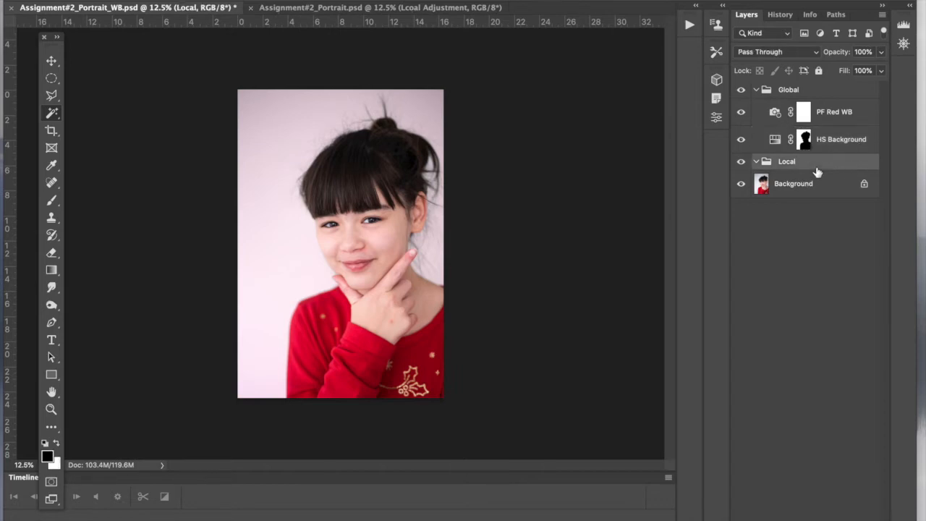
{"action": "left_click", "coordinate": [756, 90]}
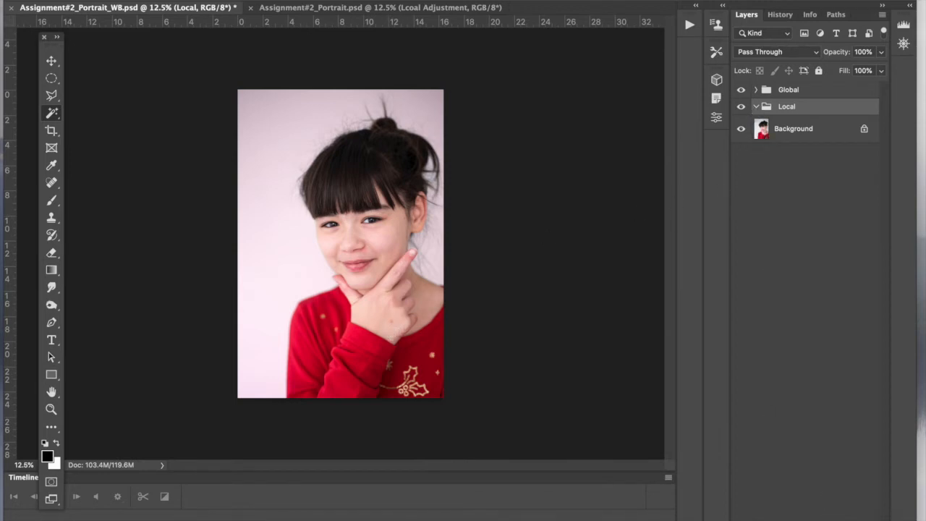
{"action": "key", "text": "alt+shift+super+n"}
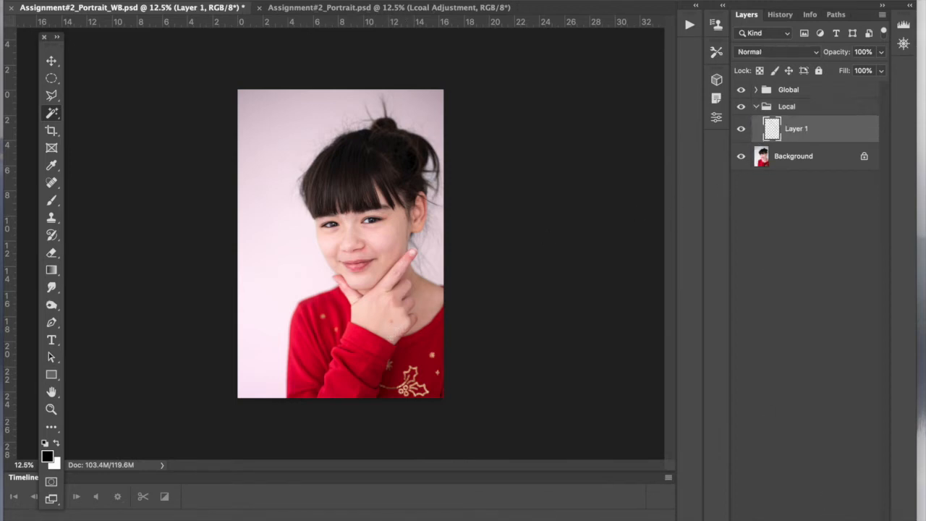
{"action": "double_click", "coordinate": [792, 127]}
{"action": "type", "text": "Clone Hand"}
{"action": "key", "text": "Return"}
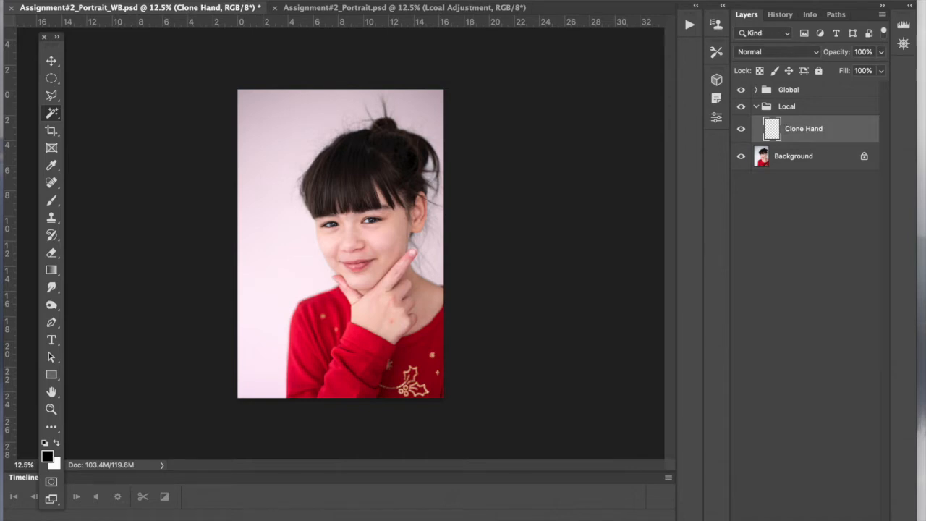
Step: Remove the blemish on the back of the hand with an enlarged healing brush on the Clone Hand layer
{"action": "left_click", "coordinate": [54, 217]}
{"action": "left_click_drag", "start_coordinate": [54, 217], "coordinate": [87, 217]}
{"action": "left_click_drag", "start_coordinate": [55, 187], "coordinate": [100, 183]}
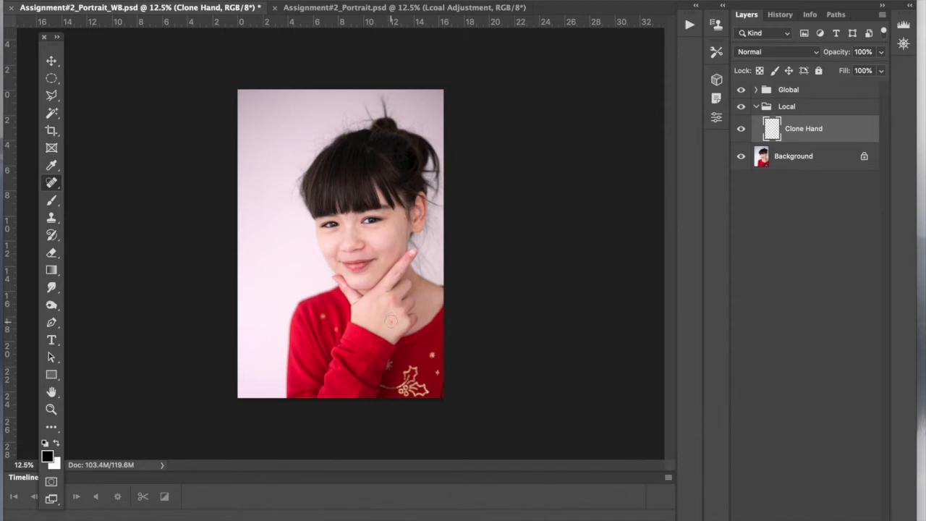
{"action": "key", "text": "bracketright"}
{"action": "key", "text": "bracketright"}
{"action": "key", "text": "bracketright"}
{"action": "left_click", "coordinate": [391, 320]}
Step: Rename the Clone Hand layer as Healing Hand and collapse the Local group
{"action": "left_click", "coordinate": [800, 131]}
{"action": "double_click", "coordinate": [801, 130]}
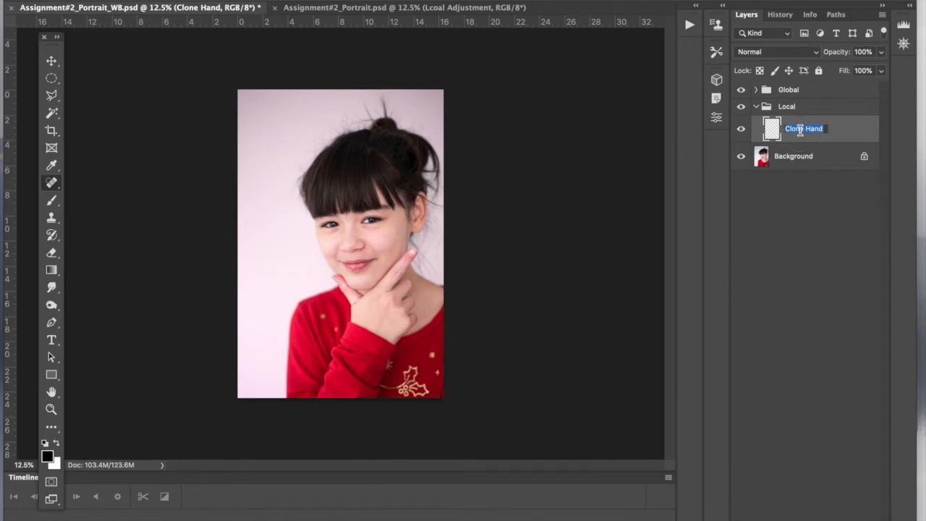
{"action": "type", "text": "Healing Hand"}
{"action": "key", "text": "Return"}
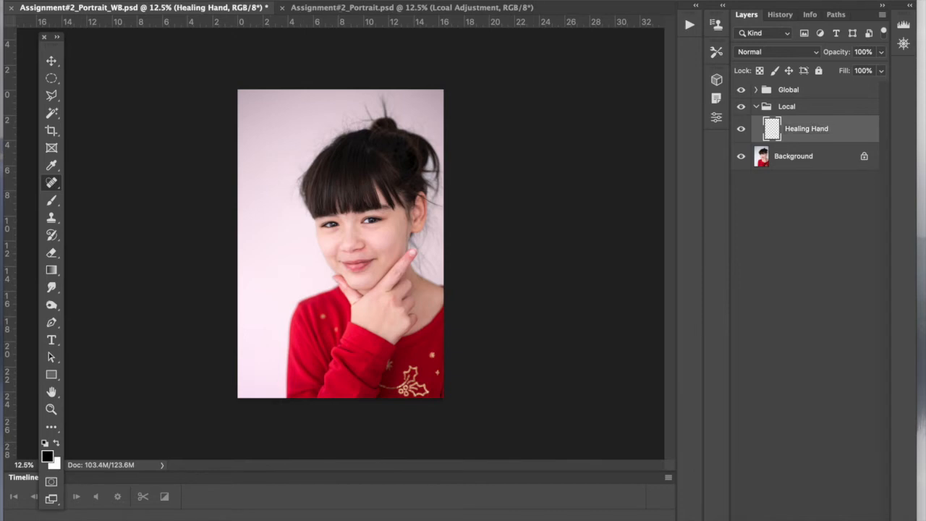
{"action": "left_click", "coordinate": [757, 107]}
Step: Add a Curves adjustment atop the Global group with brightened highlights, darkened shadows and the black point raised to output 18
{"action": "left_click", "coordinate": [759, 91]}
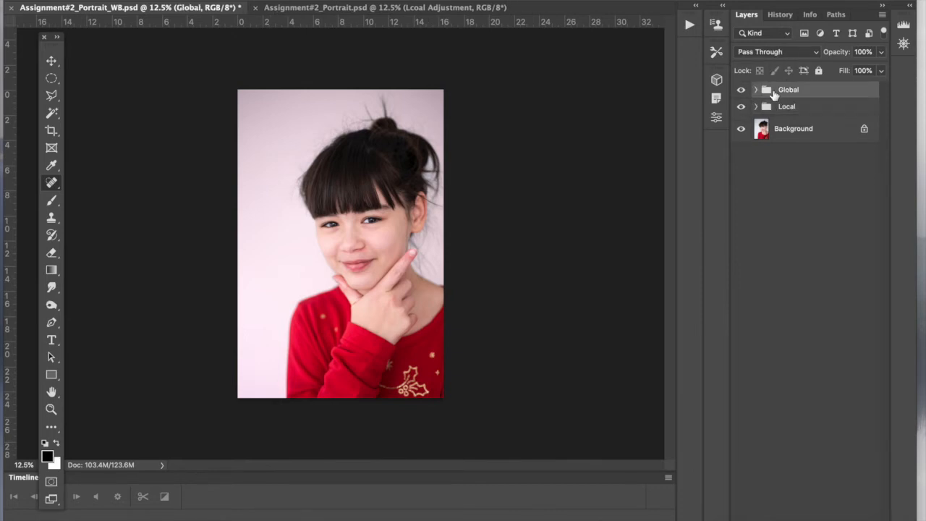
{"action": "left_click", "coordinate": [755, 91]}
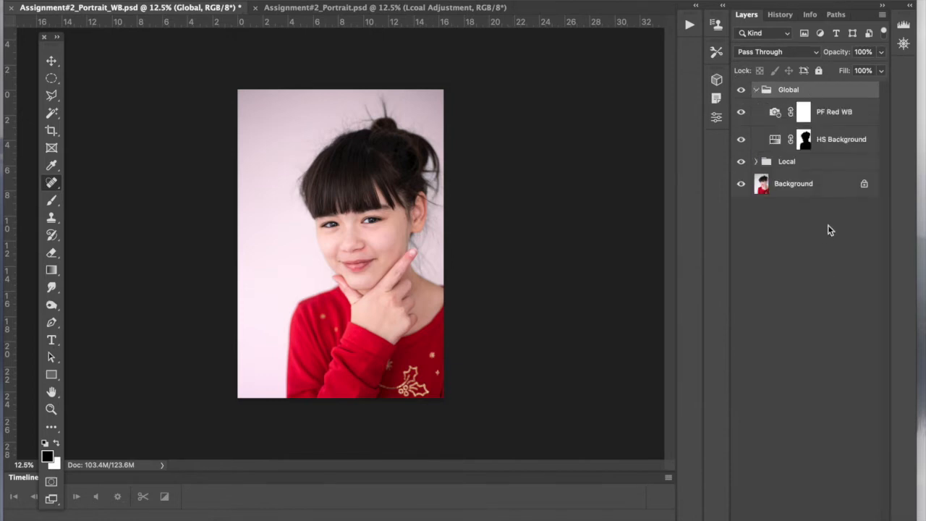
{"action": "left_click", "coordinate": [810, 520]}
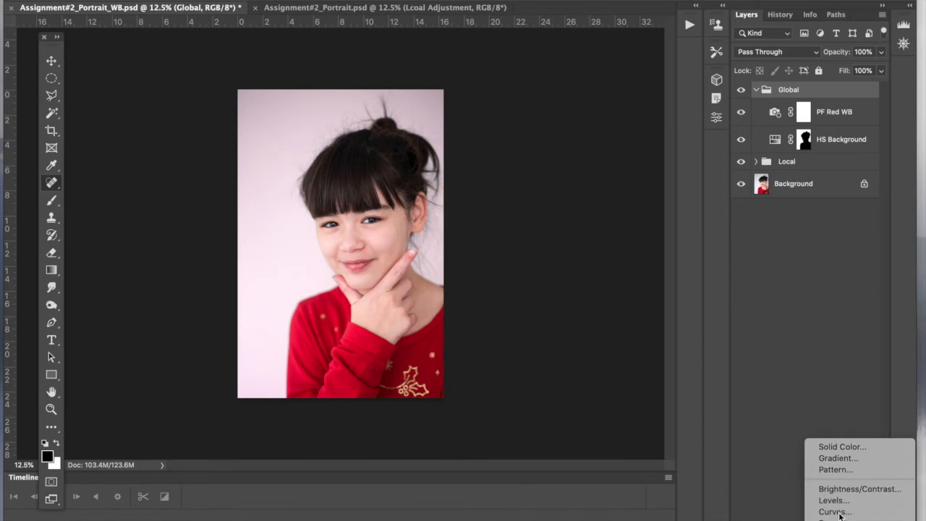
{"action": "left_click", "coordinate": [839, 515]}
{"action": "left_click", "coordinate": [652, 172]}
{"action": "left_click_drag", "start_coordinate": [652, 172], "coordinate": [649, 169]}
{"action": "left_click_drag", "start_coordinate": [579, 241], "coordinate": [557, 253]}
{"action": "left_click", "coordinate": [563, 261]}
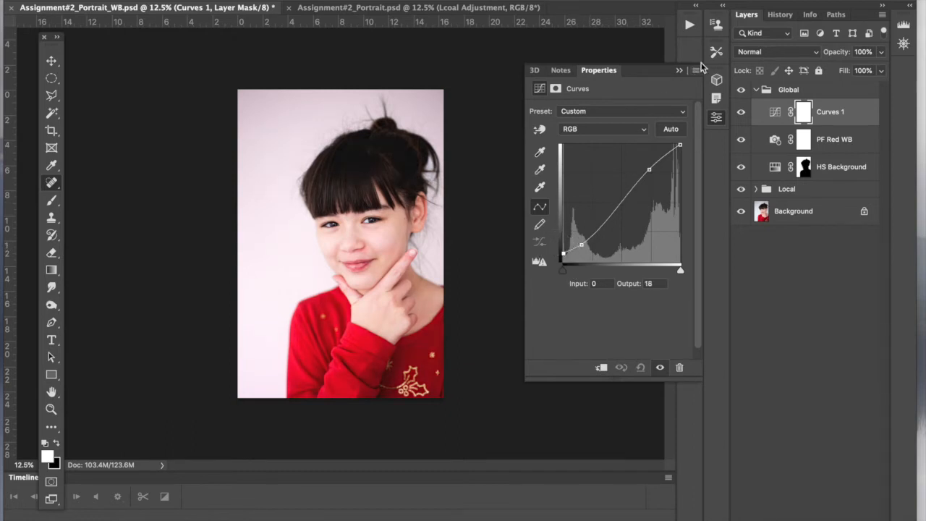
{"action": "left_click", "coordinate": [680, 69]}
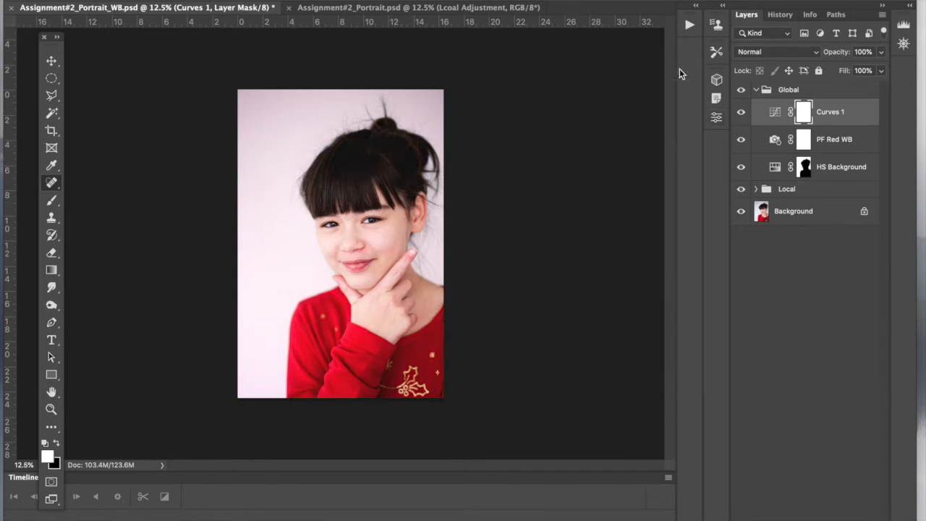
{"action": "left_click", "coordinate": [756, 89]}
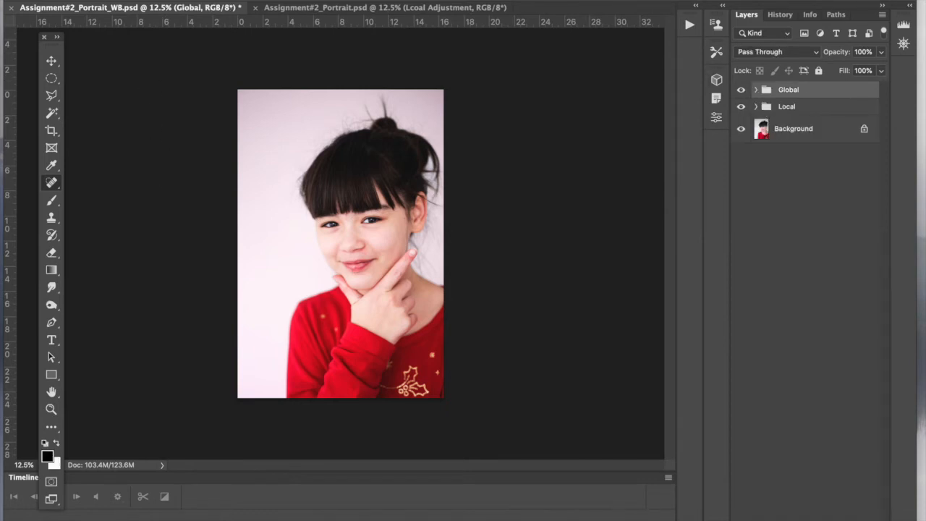
Step: Save the Assignment#2_Portrait_WB.psd document
{"action": "left_click", "coordinate": [101, 1]}
{"action": "left_click", "coordinate": [112, 94]}
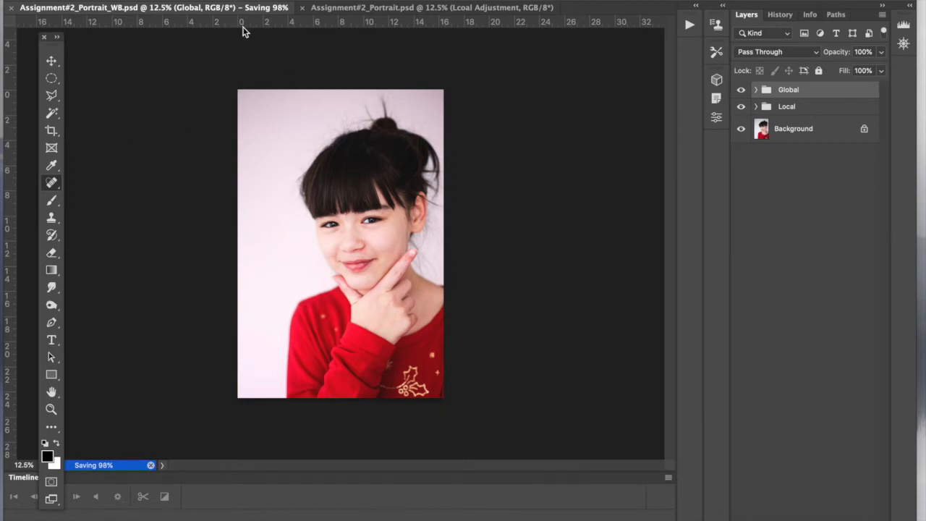
{"action": "left_click_drag", "start_coordinate": [290, 0], "coordinate": [318, 1]}
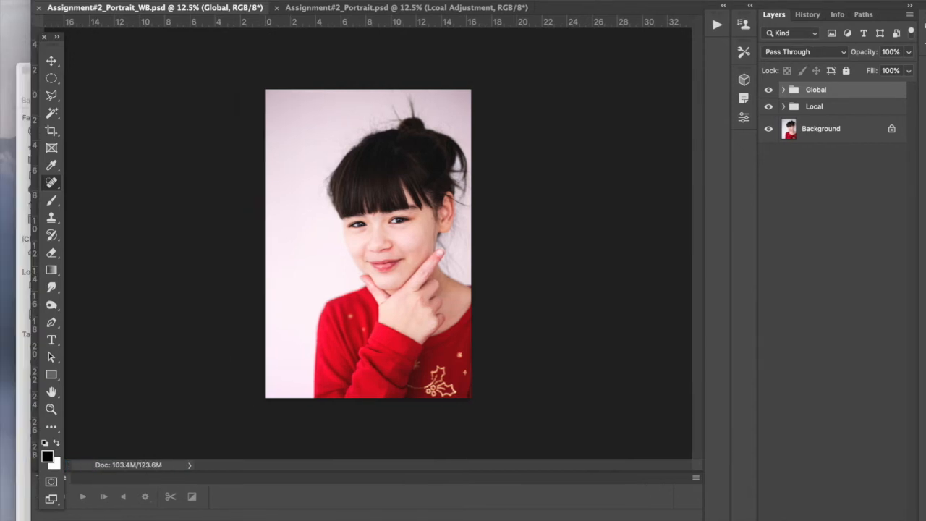
Step: Switch to Assignment#2_Portrait.psd and examine the Curves 1 and PF Orange layers in its Global Adjustment group
{"action": "left_click", "coordinate": [337, 8]}
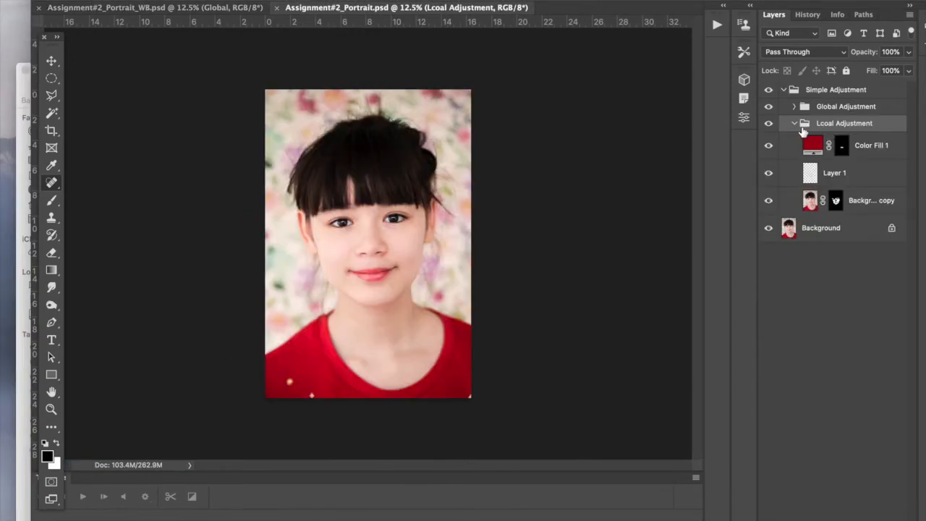
{"action": "left_click", "coordinate": [835, 109]}
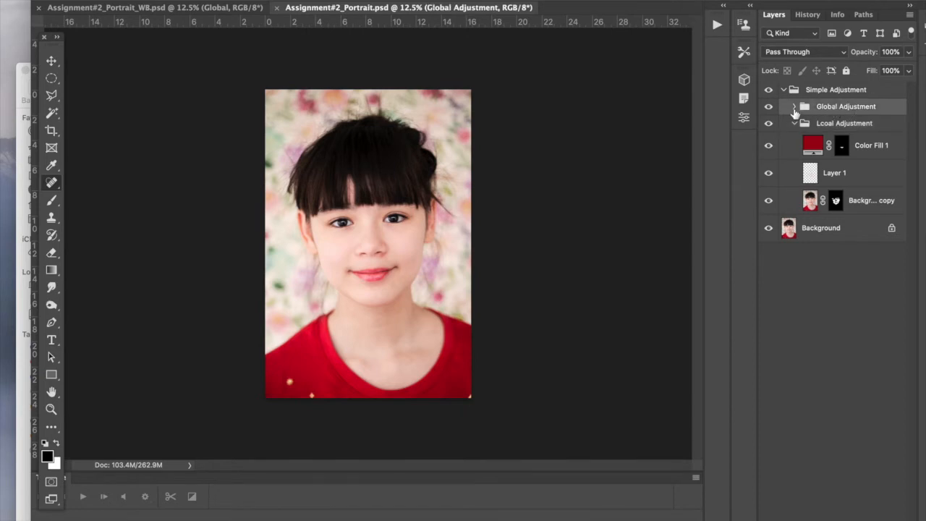
{"action": "left_click", "coordinate": [793, 107]}
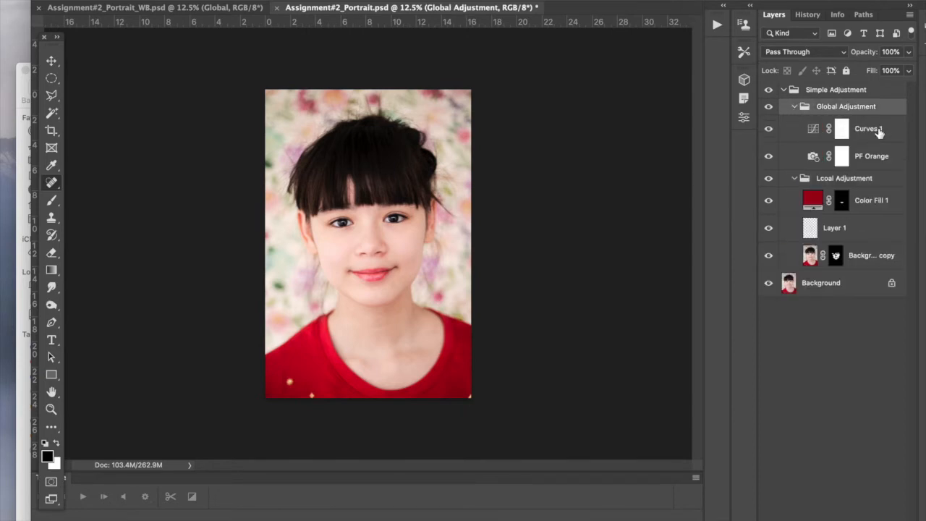
{"action": "left_click", "coordinate": [885, 165]}
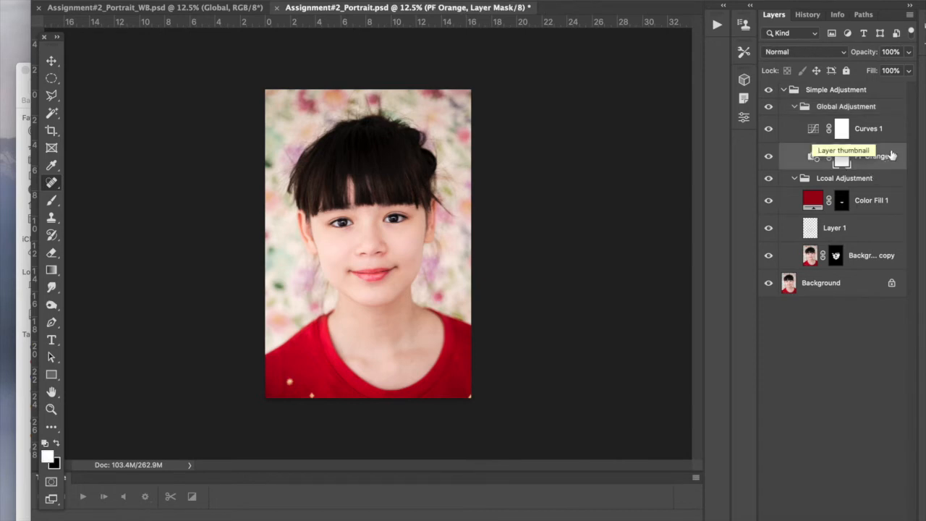
{"action": "left_click", "coordinate": [794, 108]}
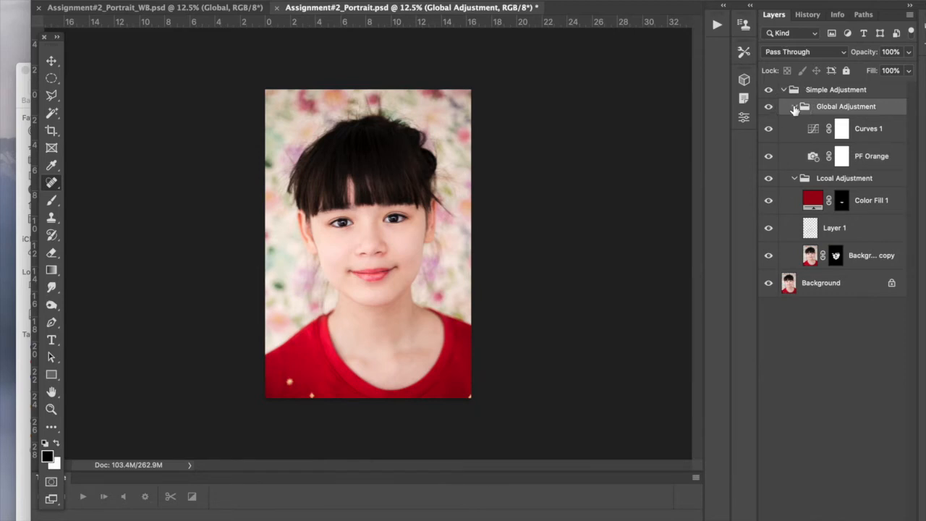
{"action": "left_click", "coordinate": [794, 109]}
Step: Delete the Color Fill 1, Layer 1 and Background copy layers from the Lcoal Adjustment group
{"action": "left_click", "coordinate": [879, 147]}
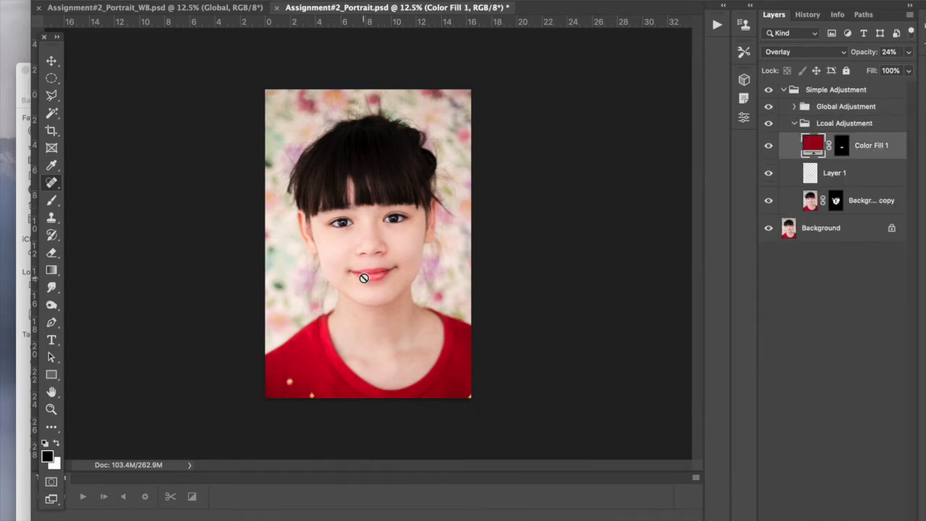
{"action": "left_click", "coordinate": [768, 147]}
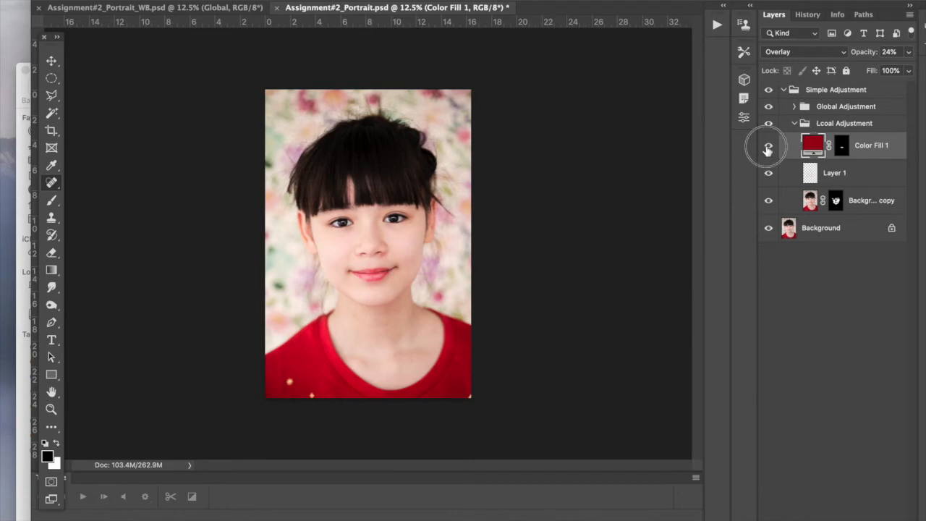
{"action": "left_click", "coordinate": [768, 201]}
{"action": "left_click", "coordinate": [889, 202]}
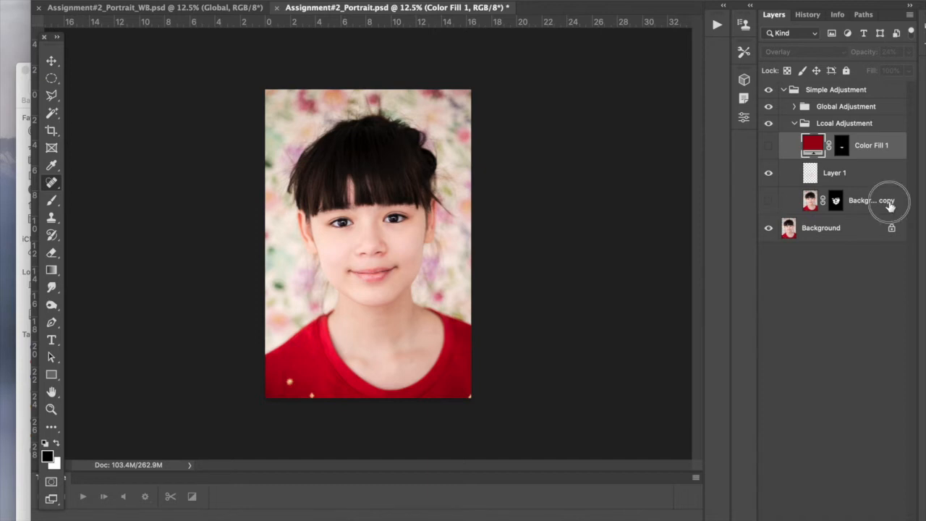
{"action": "left_click", "coordinate": [879, 148], "text": "shift"}
{"action": "key", "text": "Delete"}
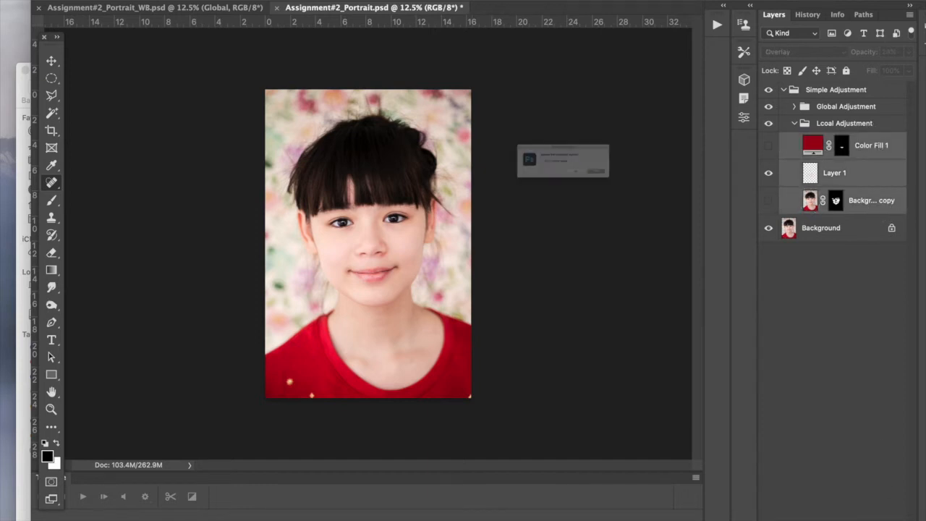
{"action": "left_click", "coordinate": [666, 191]}
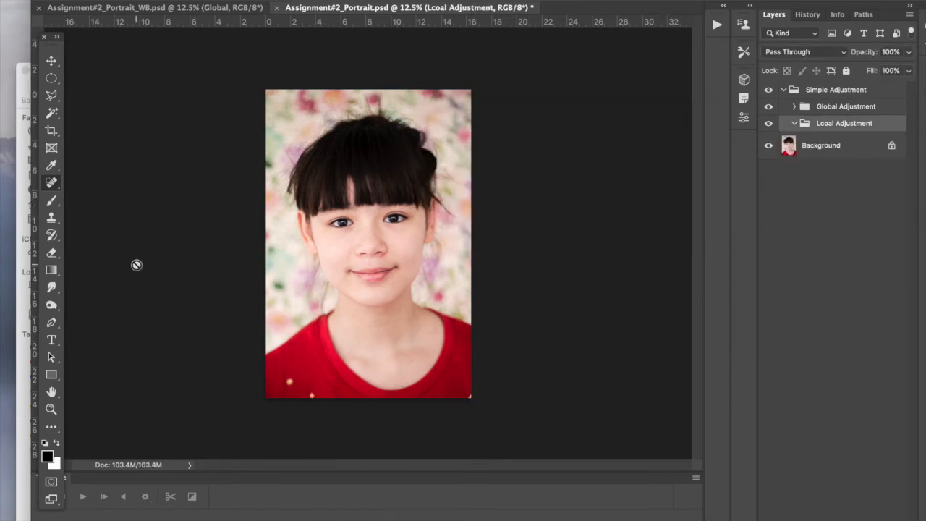
Step: Outline the girl's lips with a closed Polygonal Lasso selection
{"action": "left_click", "coordinate": [52, 95]}
{"action": "left_click", "coordinate": [355, 273]}
{"action": "left_click", "coordinate": [366, 281]}
{"action": "left_click", "coordinate": [372, 281]}
{"action": "left_click", "coordinate": [383, 279]}
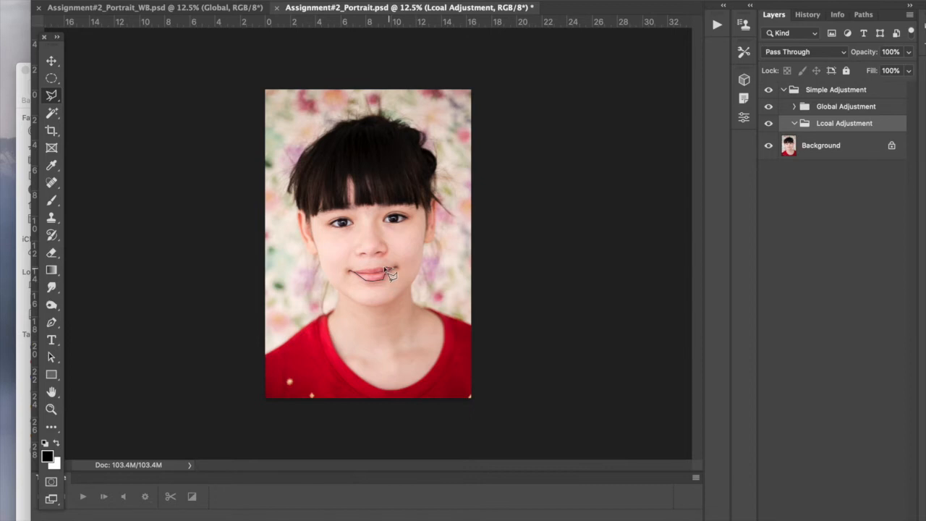
{"action": "left_click", "coordinate": [372, 270]}
{"action": "left_click", "coordinate": [366, 267]}
{"action": "left_click", "coordinate": [356, 272]}
Step: Add a Solid Color fill layer in dark red #940a0a masked to the lips, and target its layer mask
{"action": "left_click", "coordinate": [838, 519]}
{"action": "left_click", "coordinate": [867, 436]}
{"action": "left_click", "coordinate": [770, 350]}
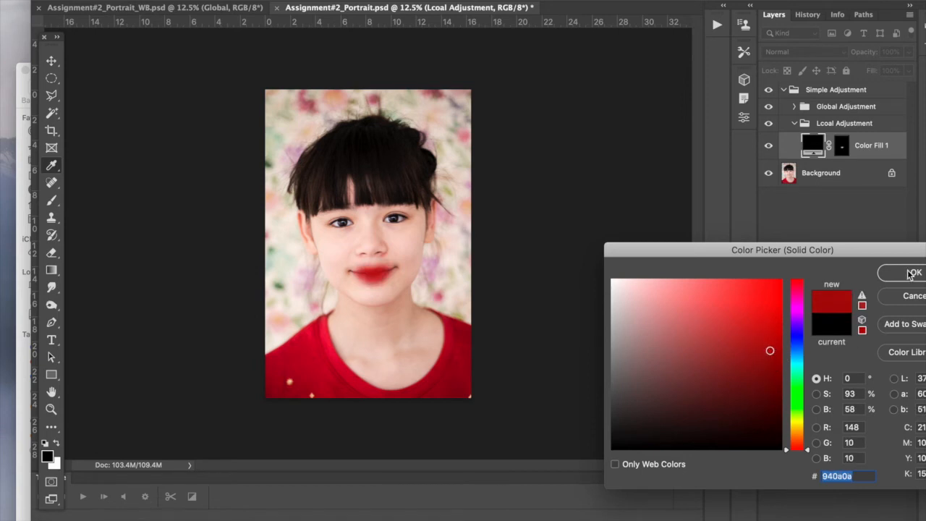
{"action": "left_click_drag", "start_coordinate": [894, 250], "coordinate": [809, 243]}
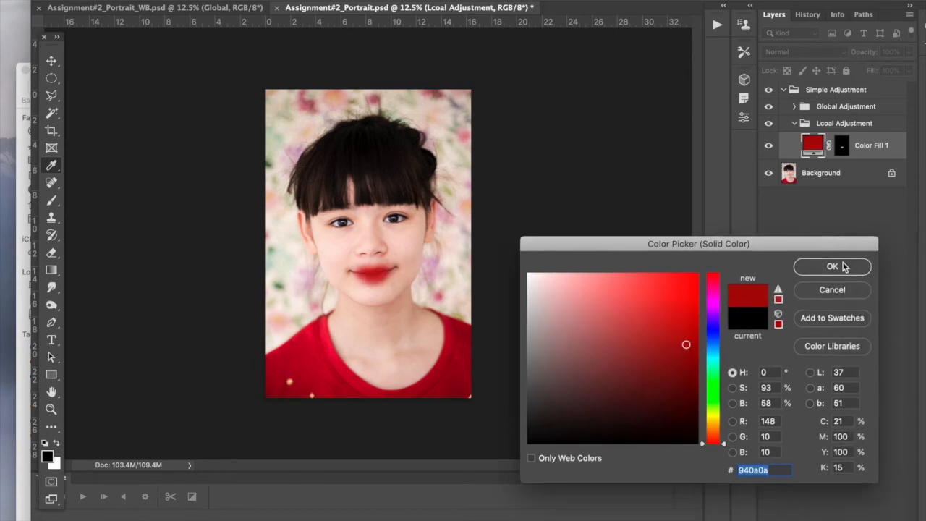
{"action": "left_click", "coordinate": [839, 266]}
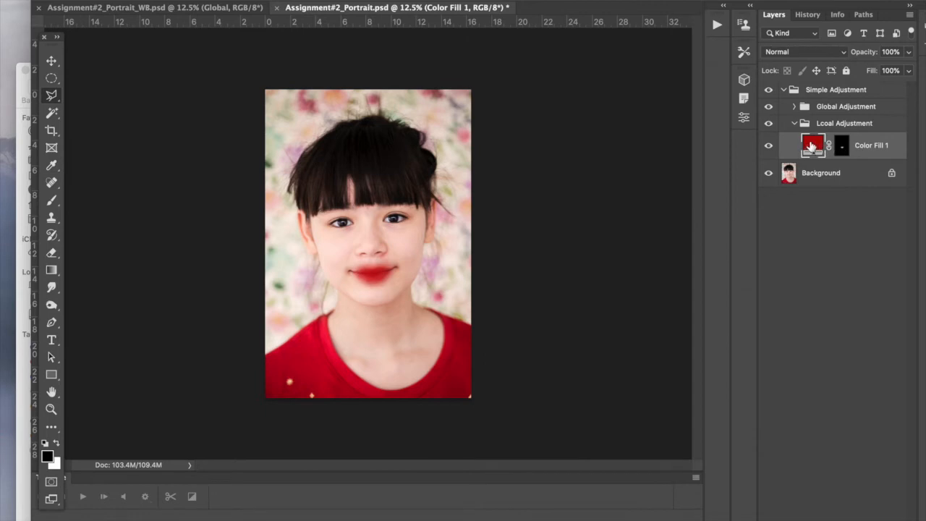
{"action": "left_click", "coordinate": [841, 146]}
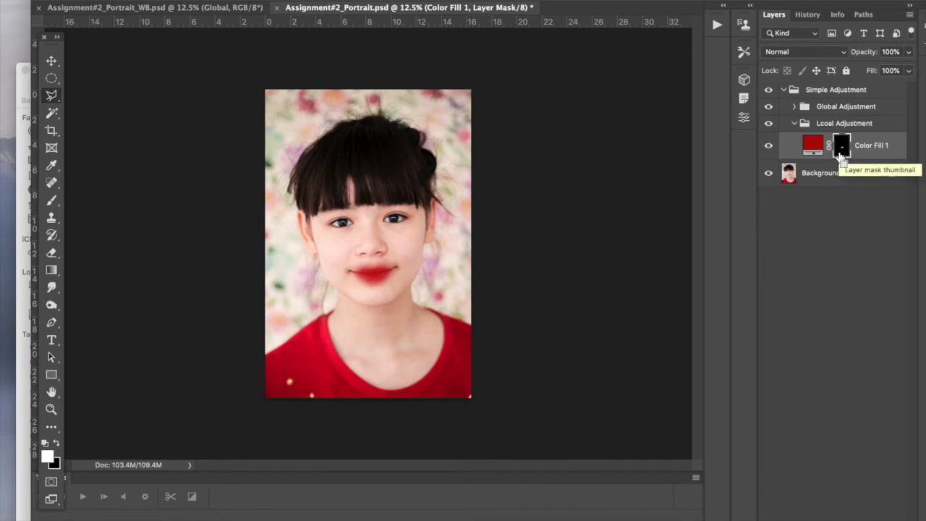
Step: Set the blend mode of the Color Fill 1 lip layer to Soft Light
{"action": "key", "text": "ctrl+plus"}
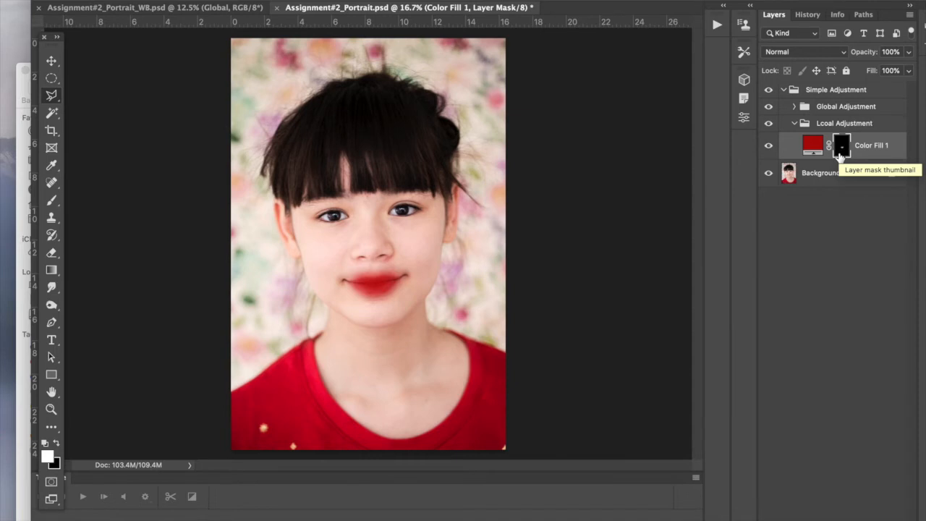
{"action": "left_click", "coordinate": [781, 52]}
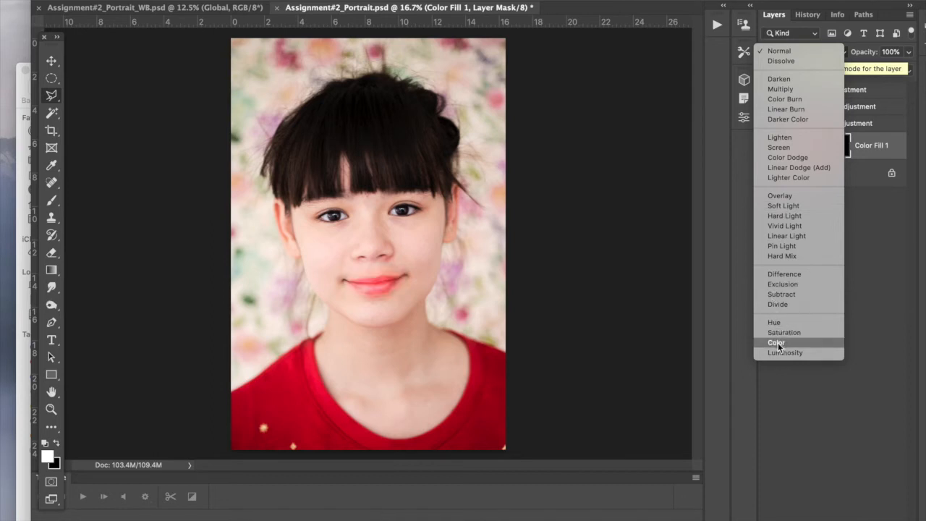
{"action": "left_click", "coordinate": [788, 205]}
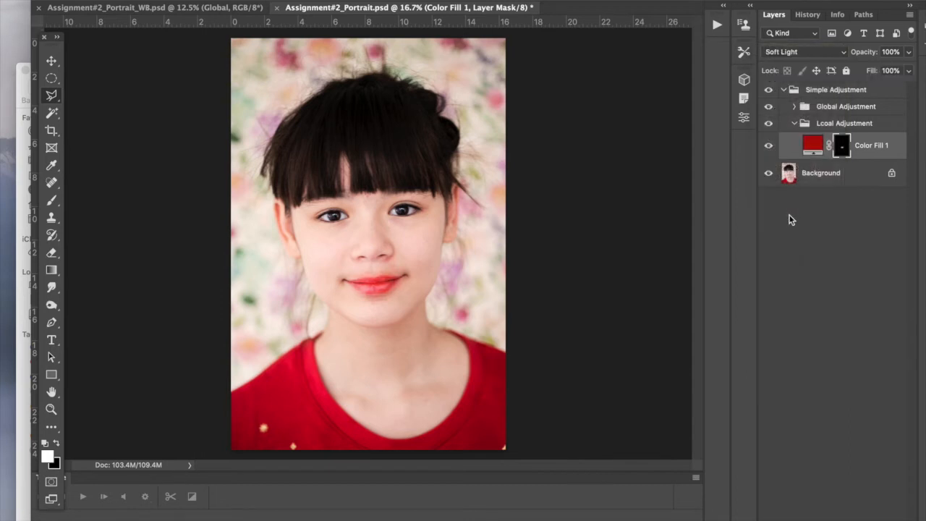
{"action": "left_click_drag", "start_coordinate": [720, 1], "coordinate": [691, 1]}
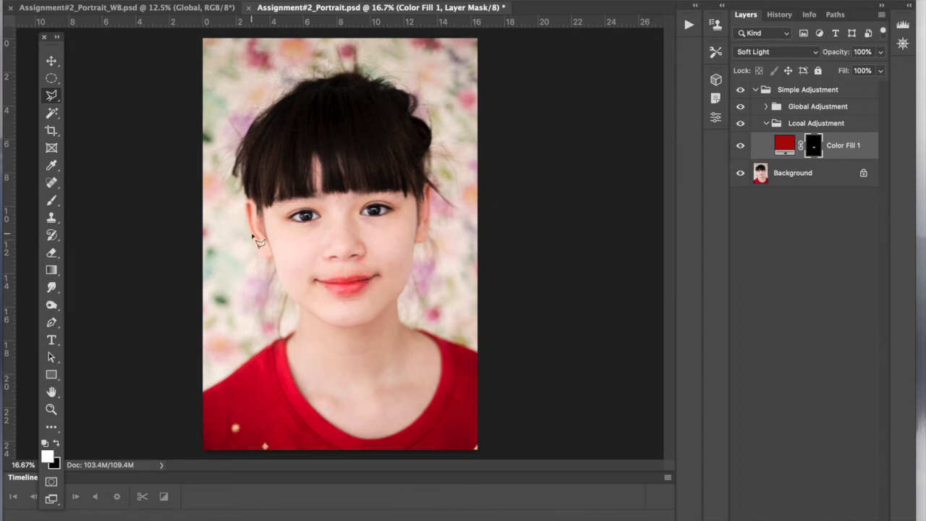
Step: Paint black with the Brush tool on the Color Fill 1 mask along the upper lip edge to trim the red spill
{"action": "left_click", "coordinate": [52, 203]}
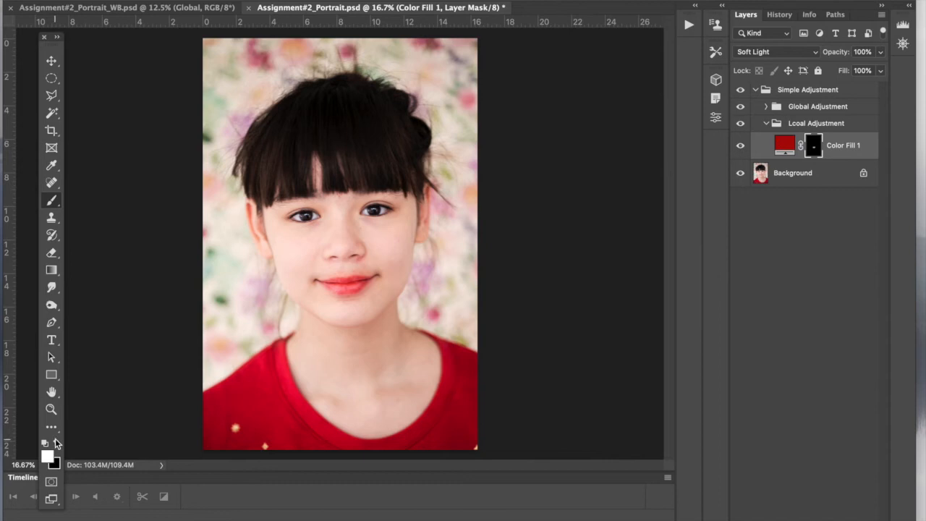
{"action": "left_click", "coordinate": [47, 456]}
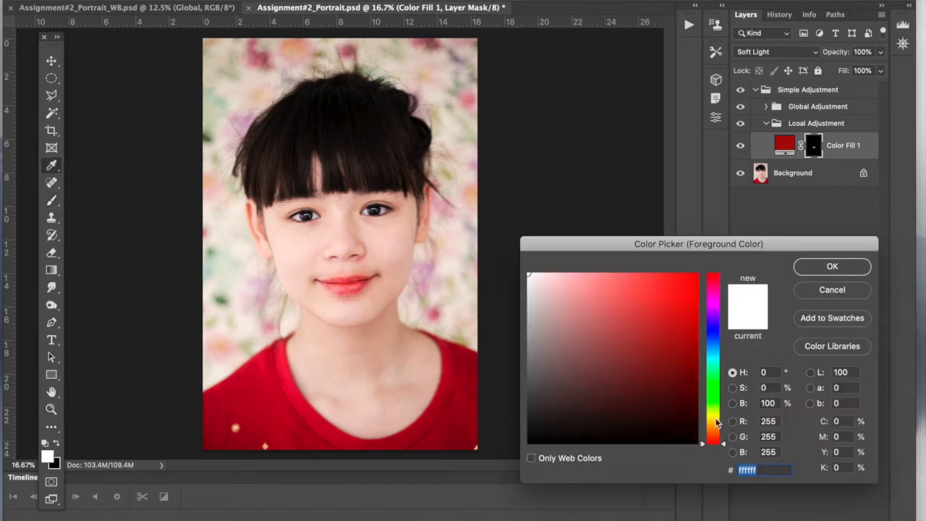
{"action": "left_click", "coordinate": [782, 404]}
{"action": "left_click", "coordinate": [762, 402]}
{"action": "left_click", "coordinate": [843, 271]}
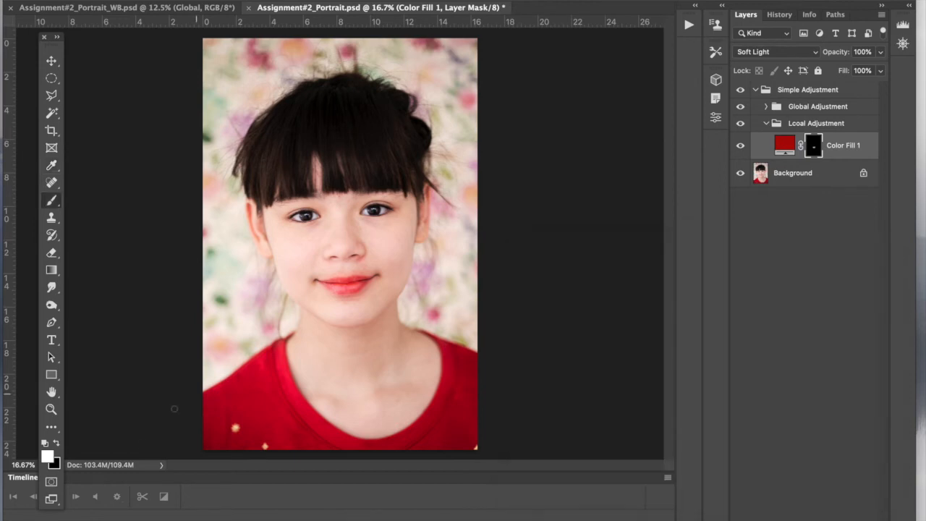
{"action": "left_click", "coordinate": [55, 442]}
{"action": "left_click", "coordinate": [49, 457]}
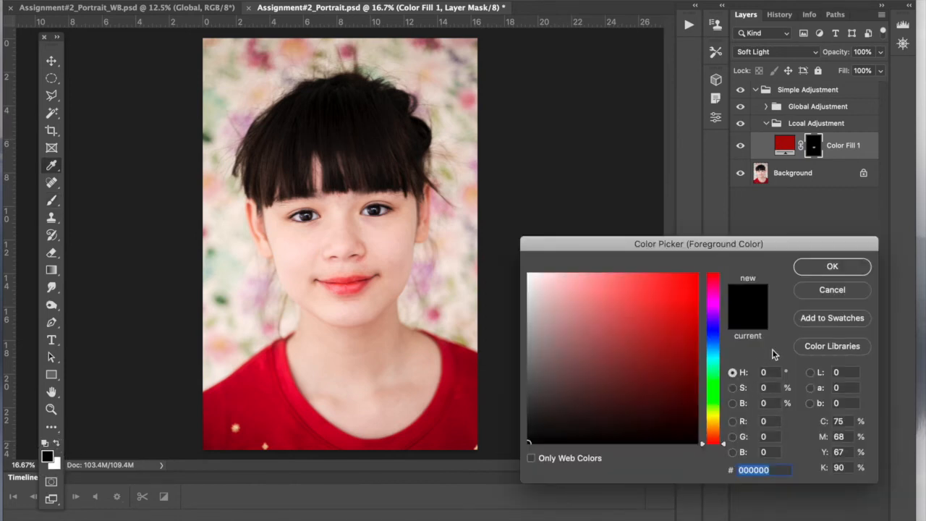
{"action": "left_click", "coordinate": [838, 293]}
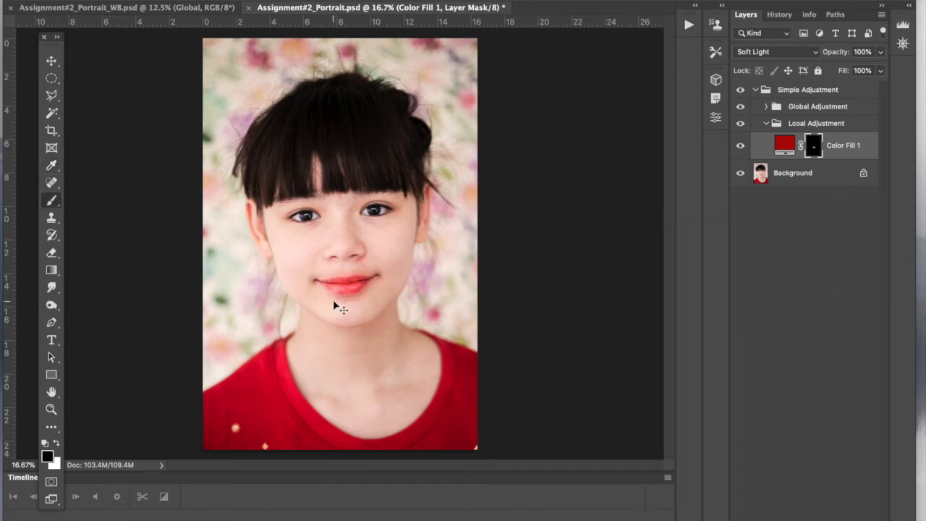
{"action": "key", "text": "super+equal"}
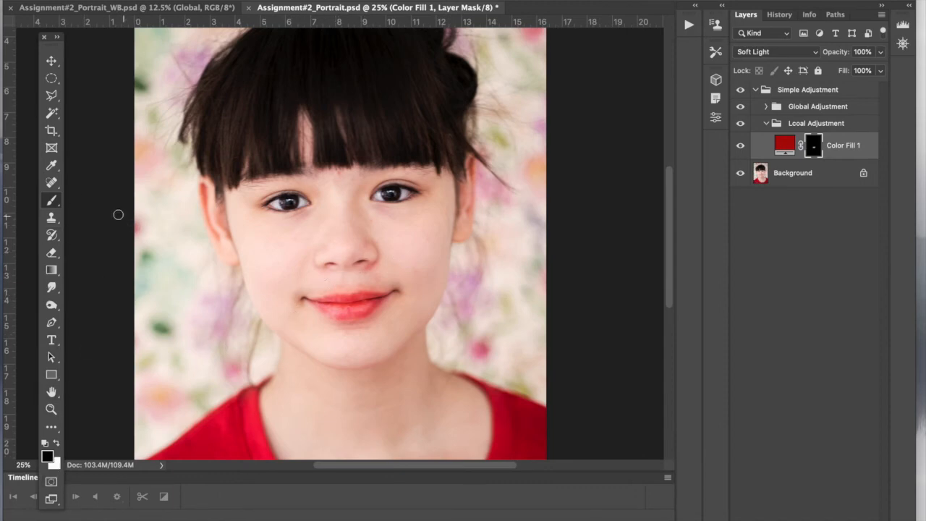
{"action": "left_click", "coordinate": [813, 147]}
{"action": "mouse_move", "coordinate": [342, 286]}
{"action": "left_mouse_down"}
{"action": "mouse_move", "coordinate": [306, 292]}
{"action": "mouse_move", "coordinate": [335, 282]}
{"action": "mouse_move", "coordinate": [350, 290]}
{"action": "mouse_move", "coordinate": [361, 279]}
{"action": "mouse_move", "coordinate": [356, 285]}
{"action": "mouse_move", "coordinate": [384, 288]}
{"action": "left_mouse_up"}
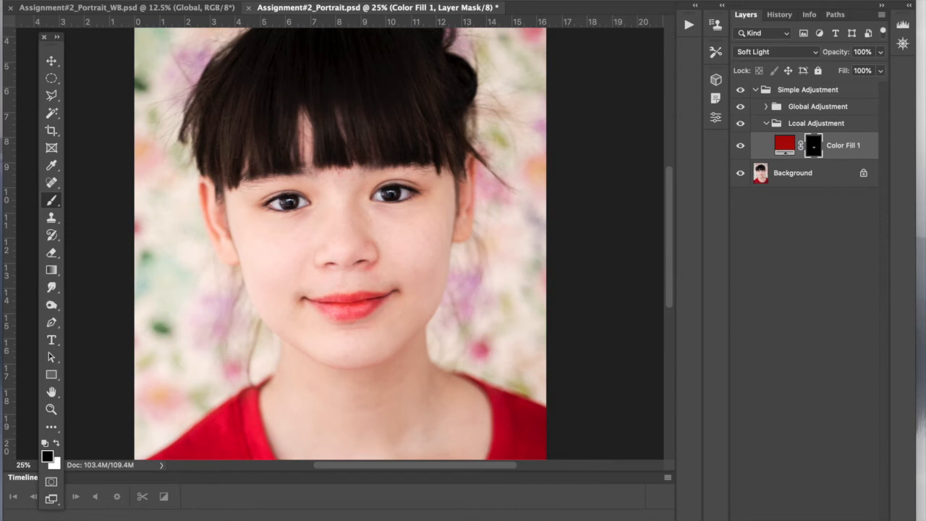
Step: Add a new empty layer above Background and name it Flyaways
{"action": "left_click", "coordinate": [836, 174]}
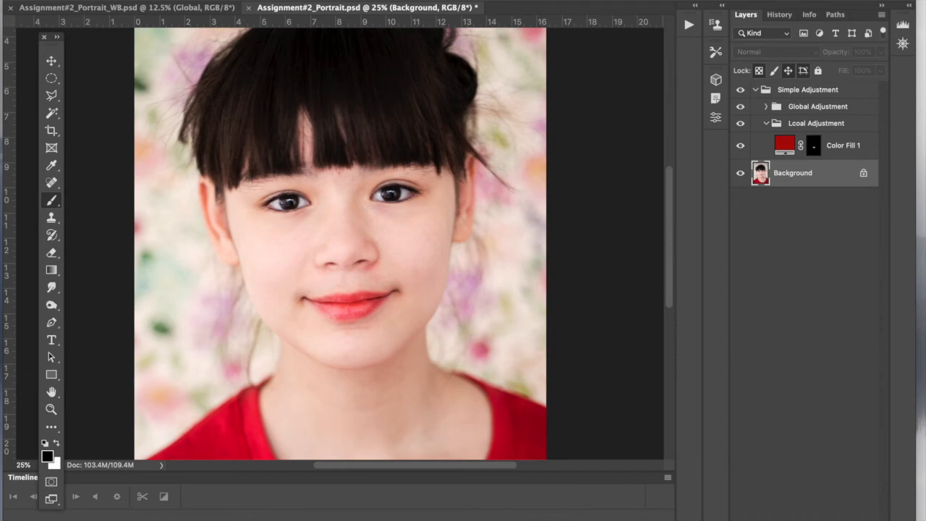
{"action": "left_click", "coordinate": [845, 519]}
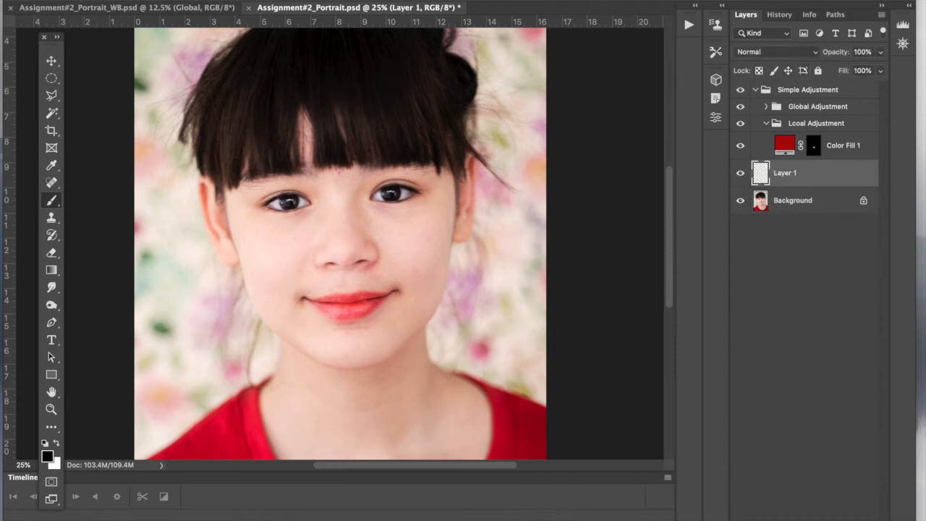
{"action": "double_click", "coordinate": [780, 177]}
{"action": "type", "text": "Flyaways"}
{"action": "key", "text": "Return"}
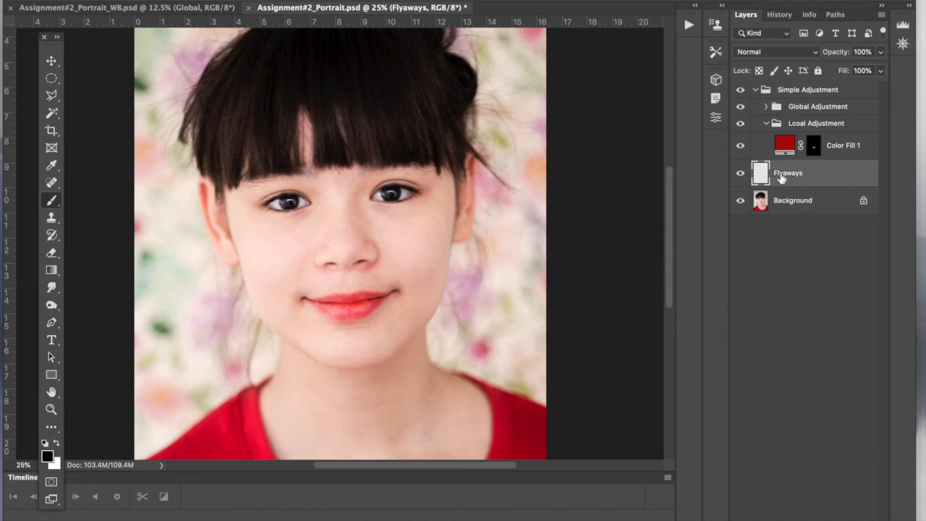
Step: Move the Flyaways layer into the Lcoal Adjustment group beneath Color Fill 1 and make it the active layer
{"action": "left_click_drag", "start_coordinate": [877, 167], "coordinate": [859, 142]}
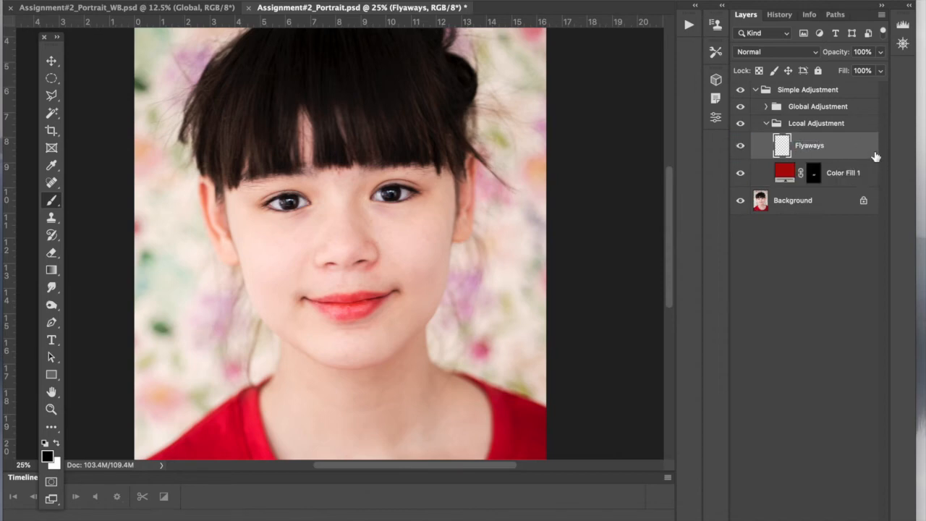
{"action": "double_click", "coordinate": [867, 176]}
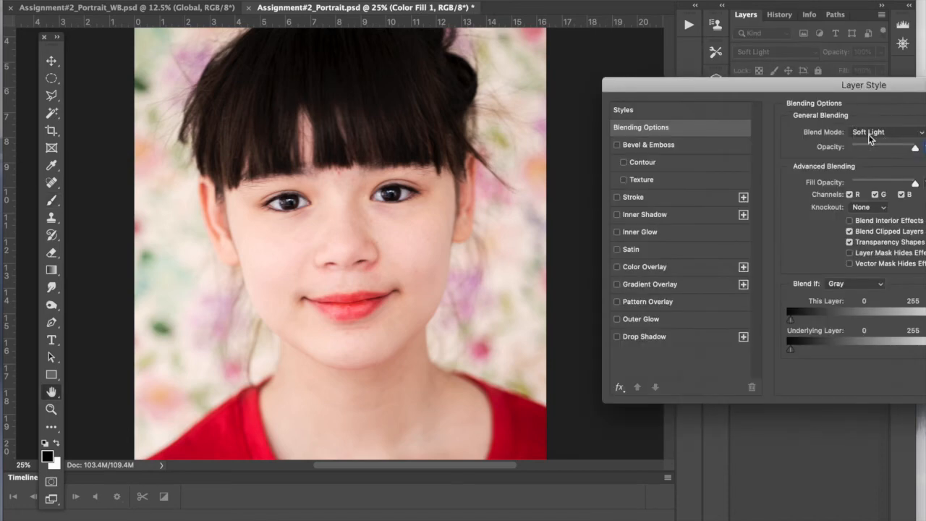
{"action": "key", "text": "Escape"}
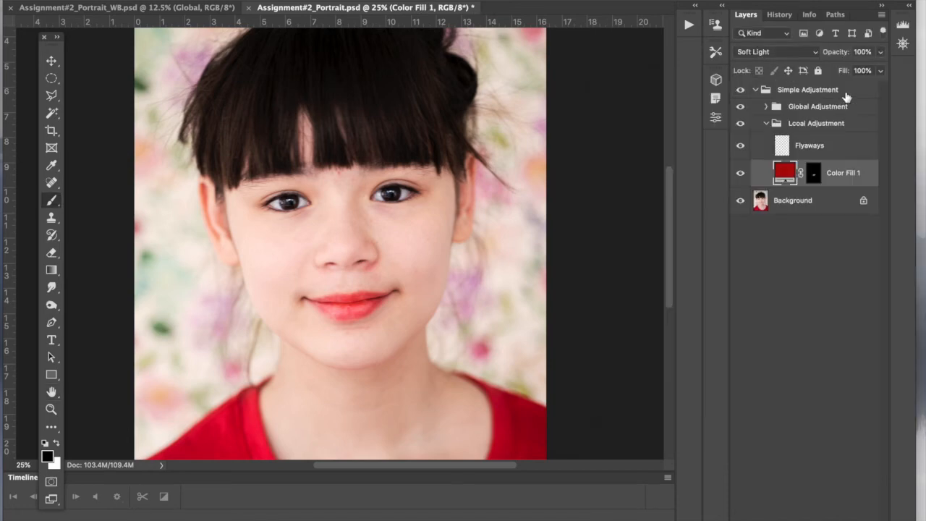
{"action": "left_click_drag", "start_coordinate": [861, 173], "coordinate": [855, 145]}
{"action": "left_click", "coordinate": [811, 177]}
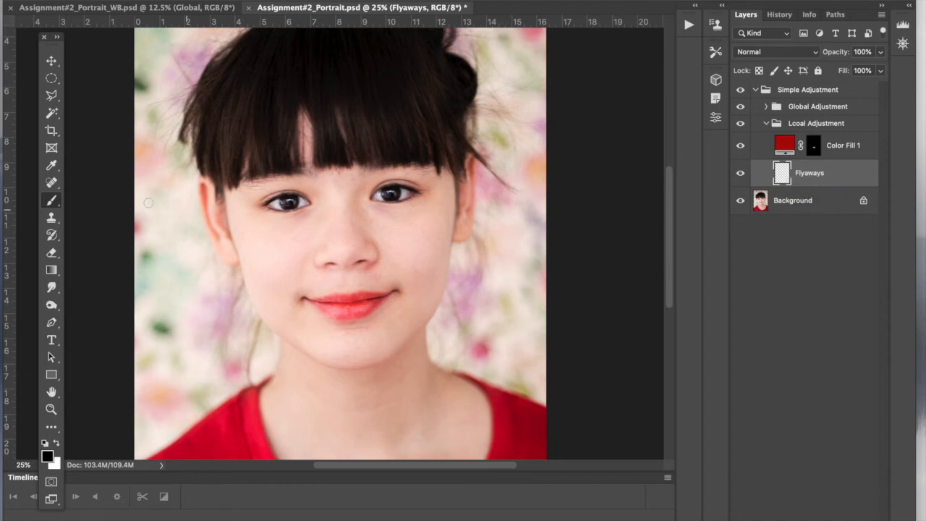
Step: Cover the stray hairs below the ear on the image's right side with wallpaper sampled by the Clone Stamp, working on the Flyaways layer
{"action": "left_click", "coordinate": [57, 219]}
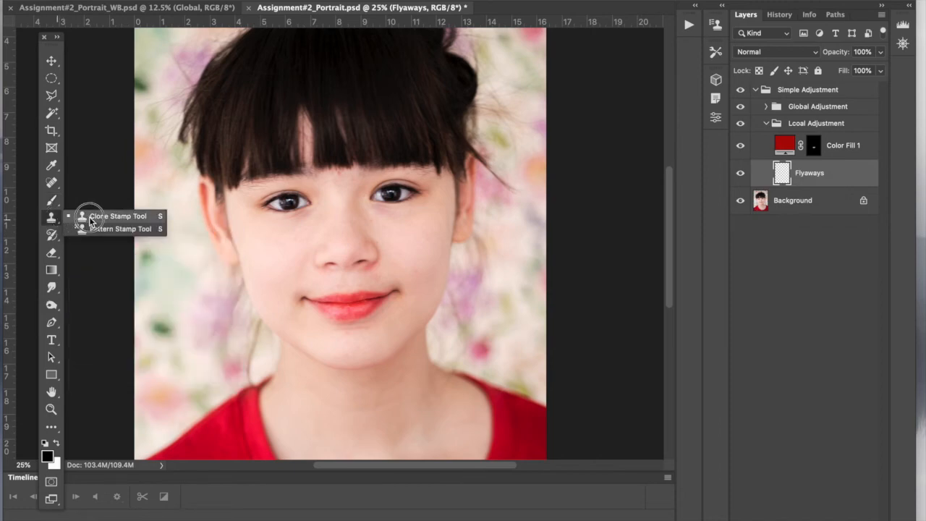
{"action": "left_click", "coordinate": [90, 217]}
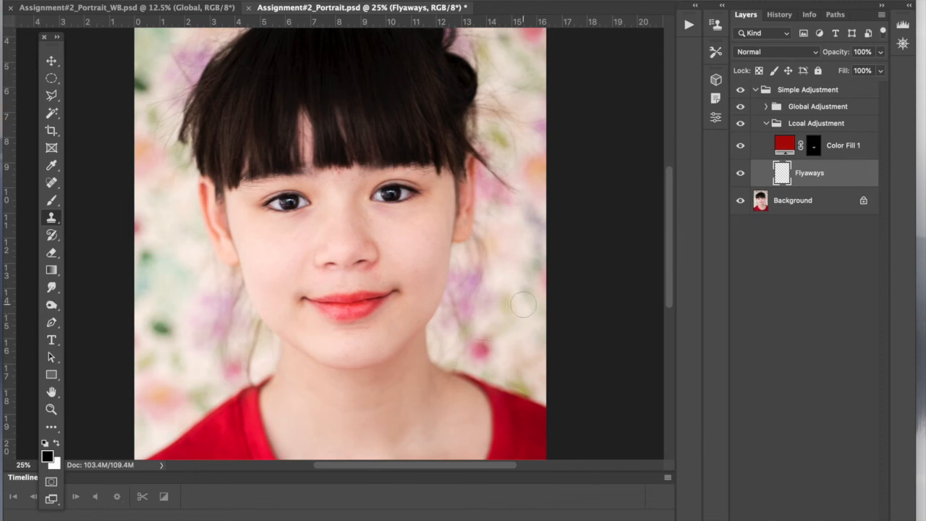
{"action": "left_click", "coordinate": [510, 270], "text": "alt"}
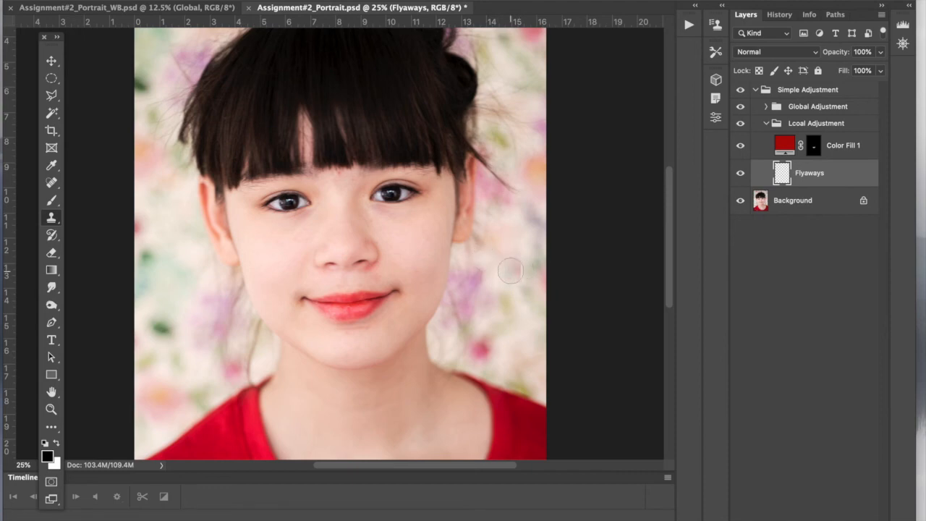
{"action": "left_click", "coordinate": [516, 248]}
{"action": "left_click", "coordinate": [198, 310], "text": "alt"}
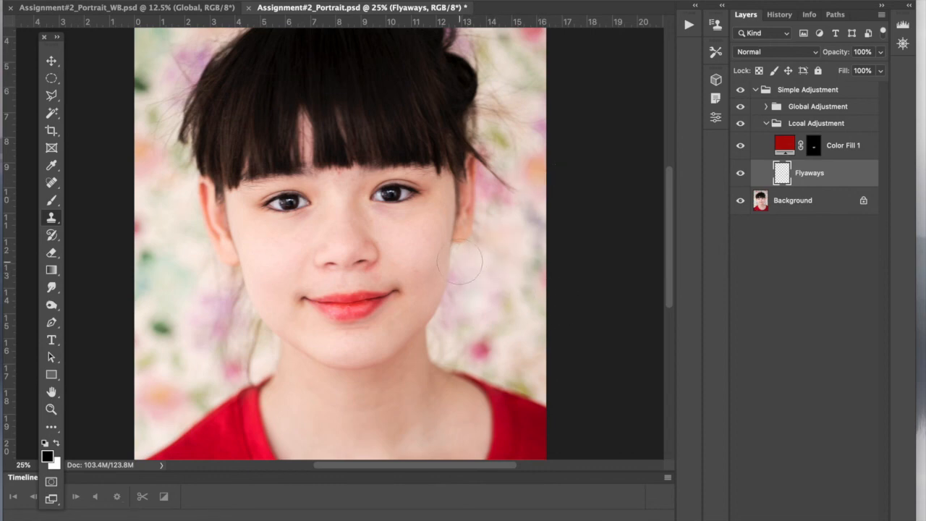
{"action": "left_click", "coordinate": [535, 188], "text": "alt"}
{"action": "left_click", "coordinate": [482, 240]}
{"action": "left_click", "coordinate": [475, 245]}
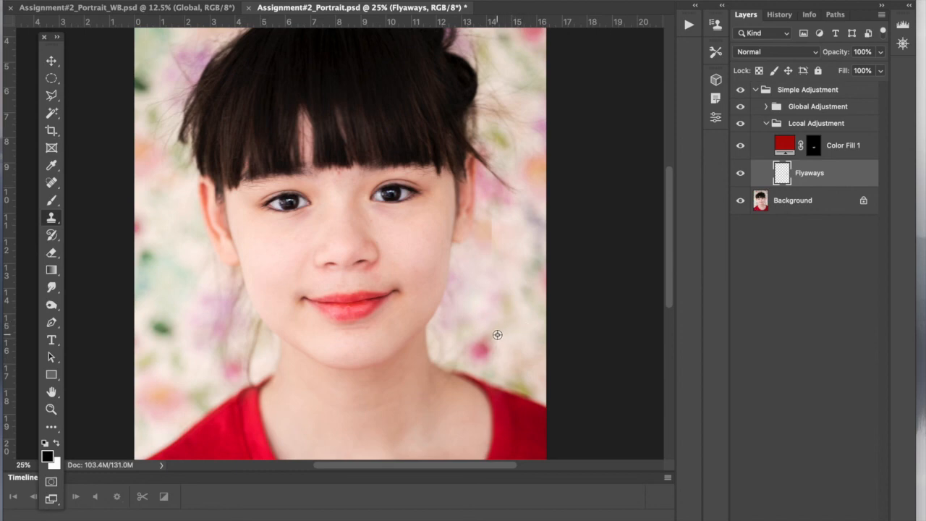
Step: Clone wallpaper sampled near the red flower over the remaining stray hairs beside the jaw and neck
{"action": "left_click", "coordinate": [499, 329], "text": "alt"}
{"action": "left_click_drag", "start_coordinate": [449, 339], "coordinate": [443, 347]}
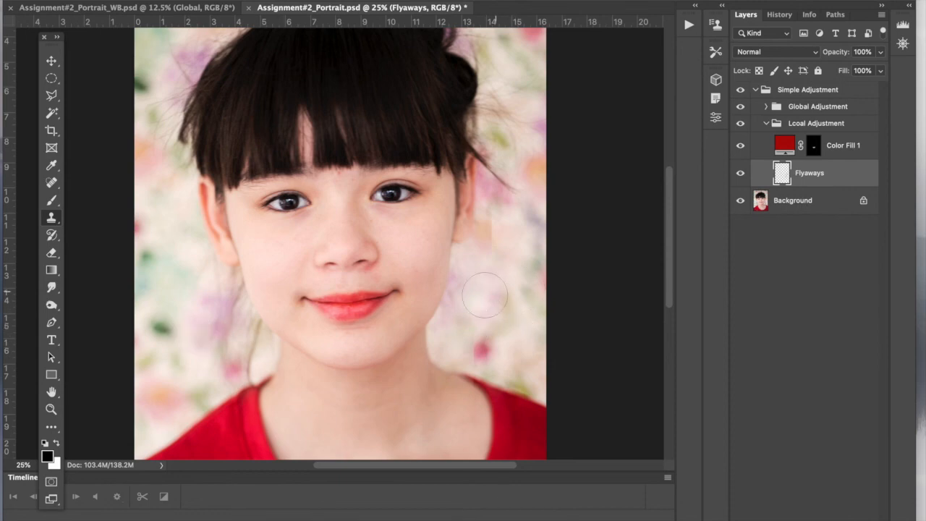
{"action": "left_click", "coordinate": [461, 304]}
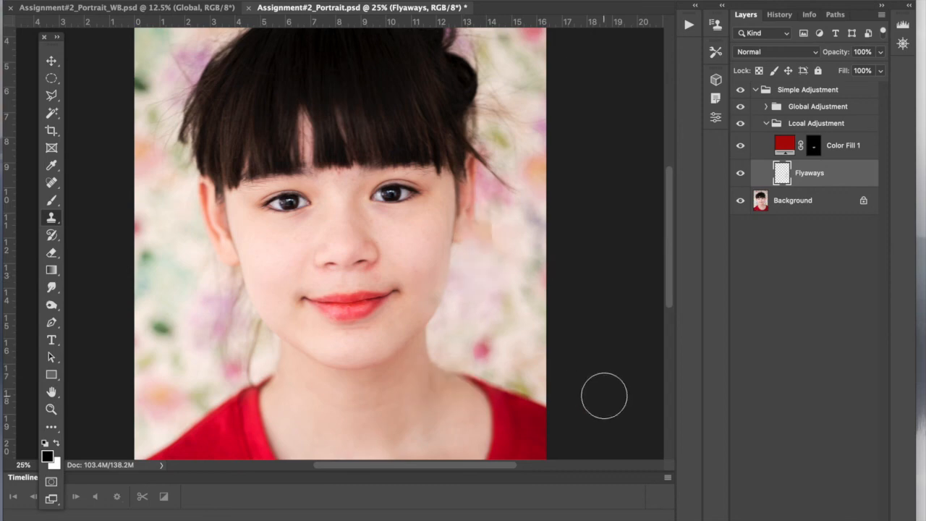
{"action": "left_click", "coordinate": [425, 288]}
Step: Add a layer mask to Flyaways and paint it black along the jaw, ear and nearby wallpaper to hide unwanted cloning
{"action": "left_click", "coordinate": [803, 506]}
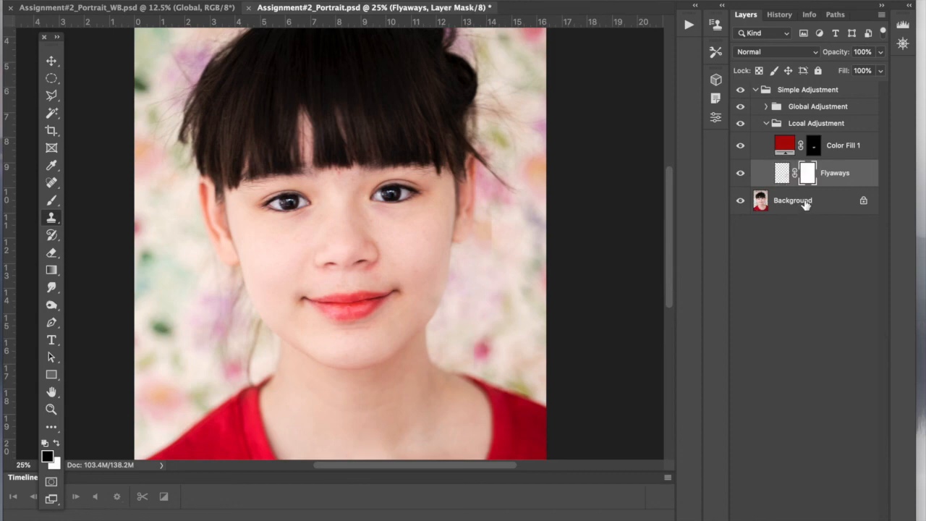
{"action": "left_click", "coordinate": [809, 173]}
{"action": "left_click", "coordinate": [781, 174]}
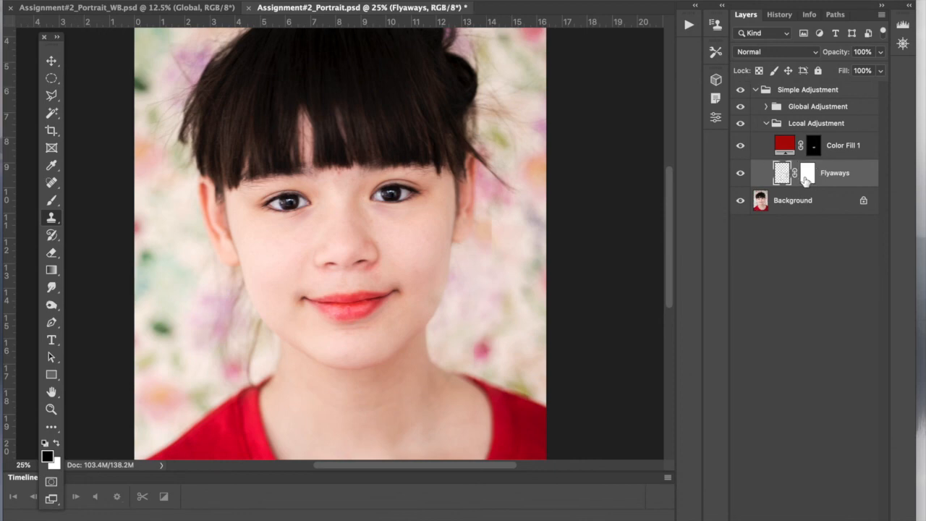
{"action": "left_click", "coordinate": [807, 178]}
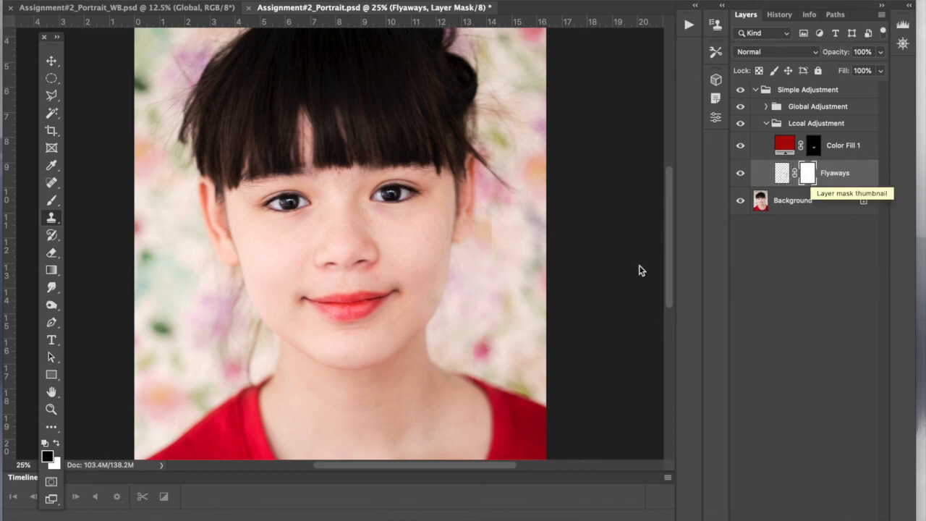
{"action": "left_click", "coordinate": [55, 201]}
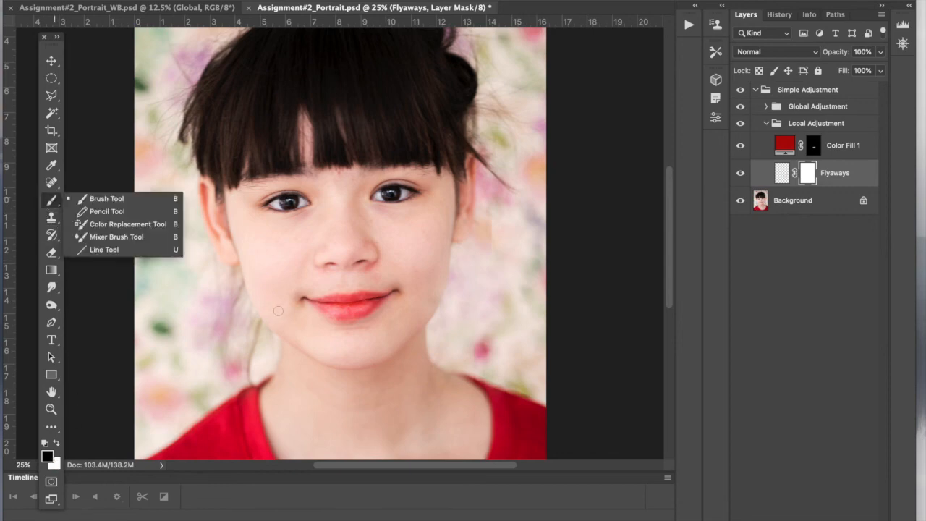
{"action": "left_click", "coordinate": [462, 287]}
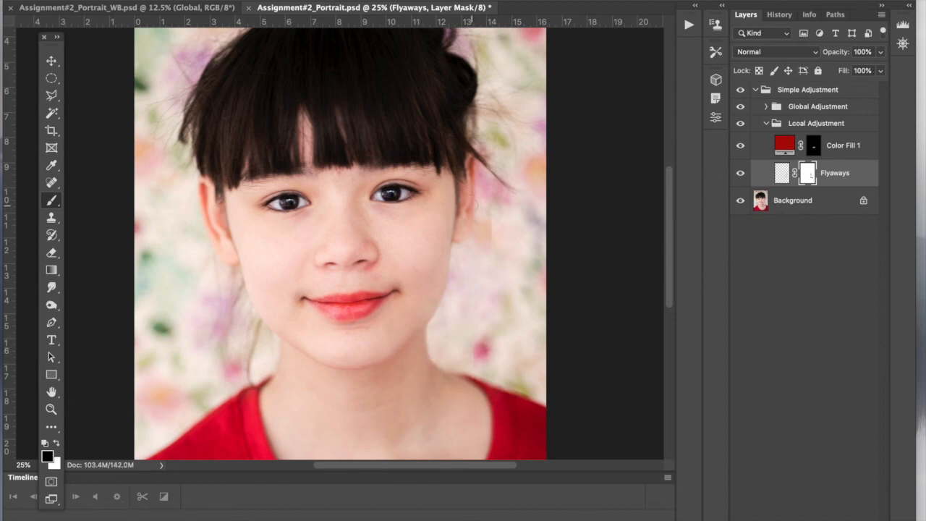
{"action": "mouse_move", "coordinate": [463, 224]}
{"action": "left_mouse_down"}
{"action": "mouse_move", "coordinate": [463, 187]}
{"action": "mouse_move", "coordinate": [460, 197]}
{"action": "left_mouse_up"}
{"action": "left_click_drag", "start_coordinate": [489, 223], "coordinate": [497, 250]}
Step: Toggle the Flyaways layer's visibility repeatedly to compare the portrait with and without the hair cleanup
{"action": "left_click", "coordinate": [739, 175]}
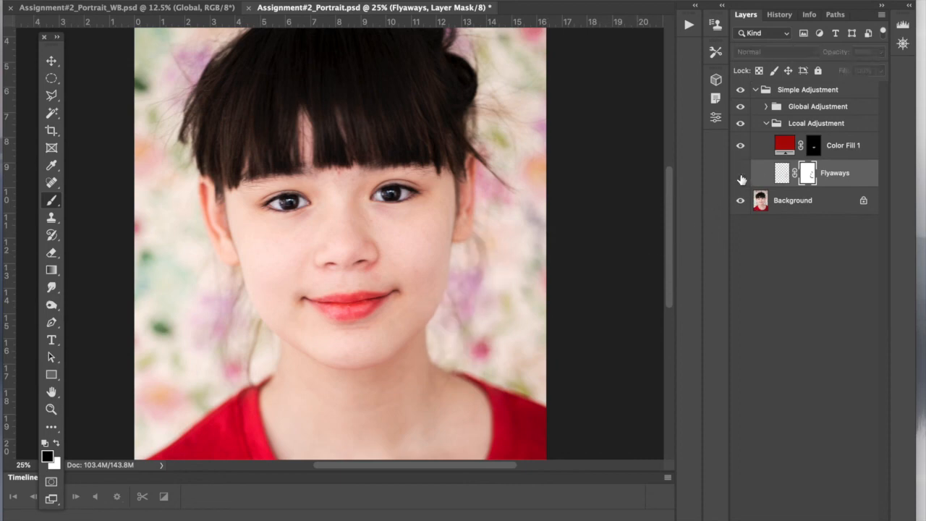
{"action": "left_click", "coordinate": [740, 175]}
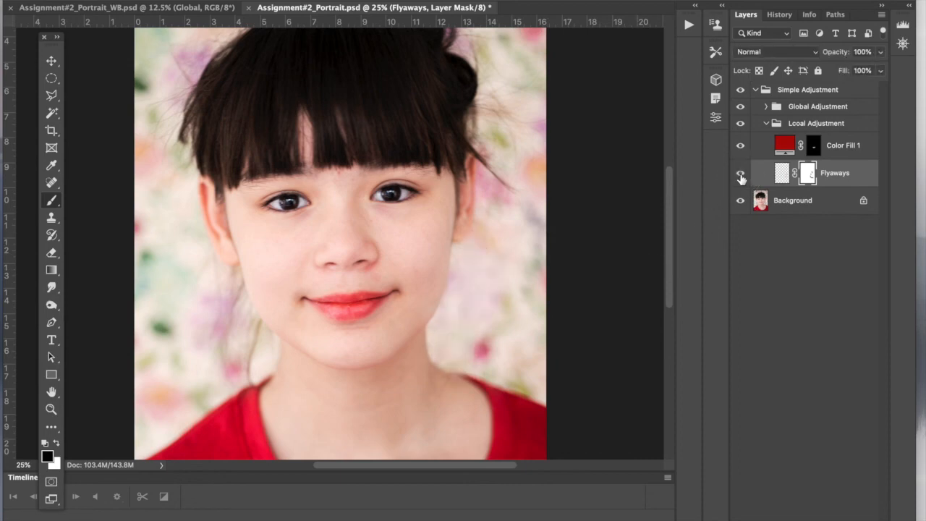
{"action": "left_click", "coordinate": [740, 175]}
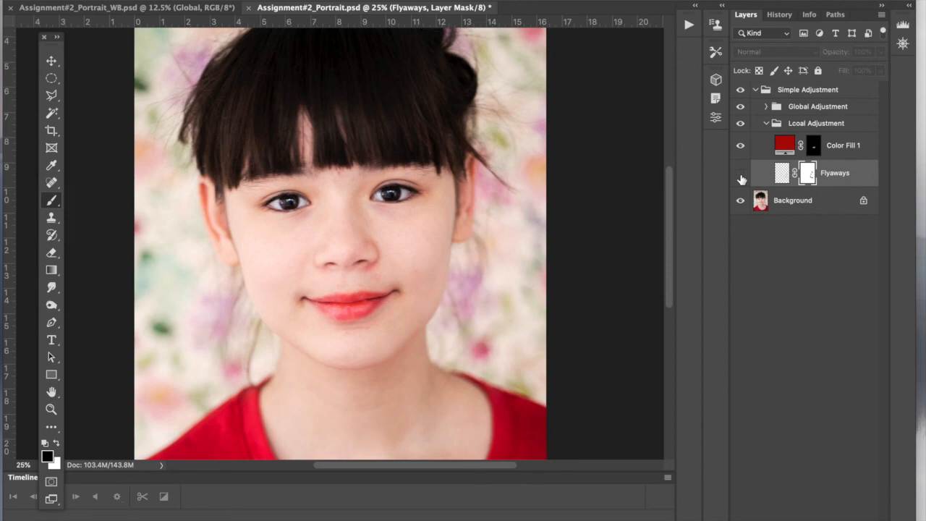
{"action": "left_click", "coordinate": [740, 175]}
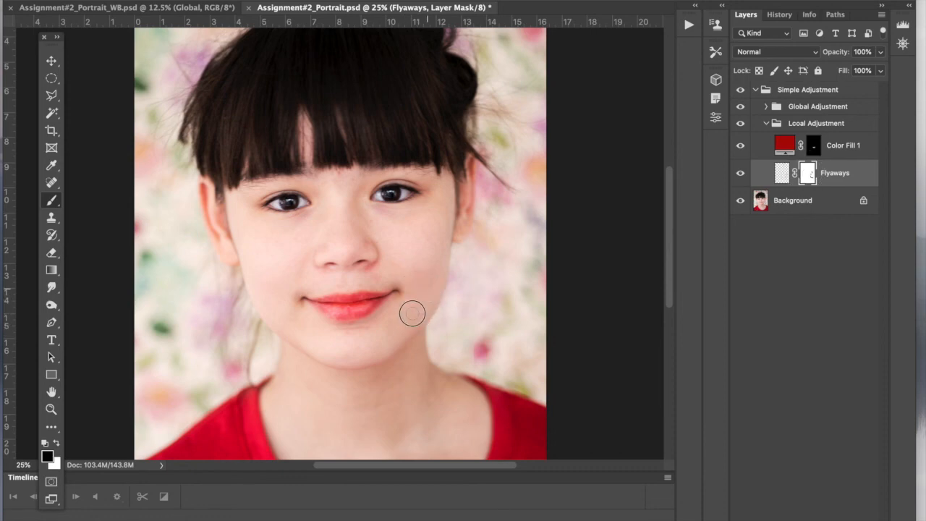
{"action": "left_click", "coordinate": [738, 175]}
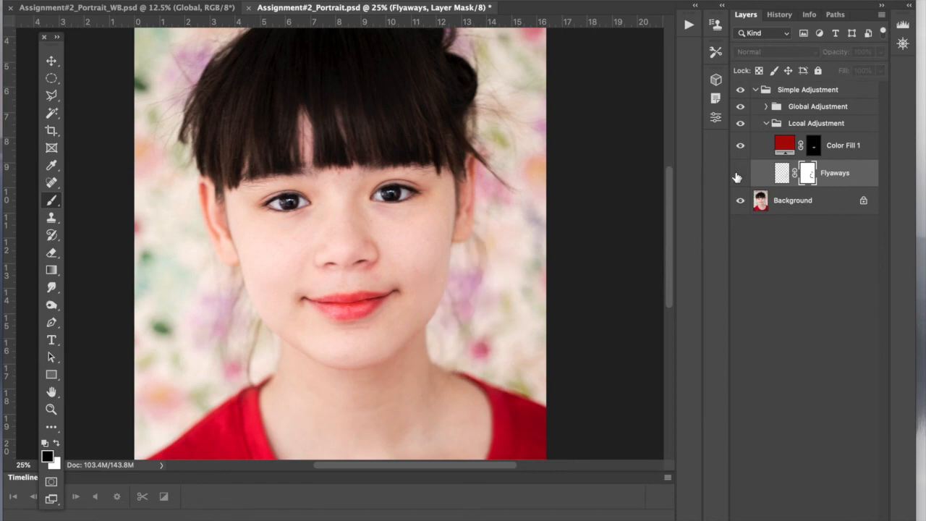
{"action": "left_click", "coordinate": [738, 175]}
{"action": "left_click", "coordinate": [738, 175]}
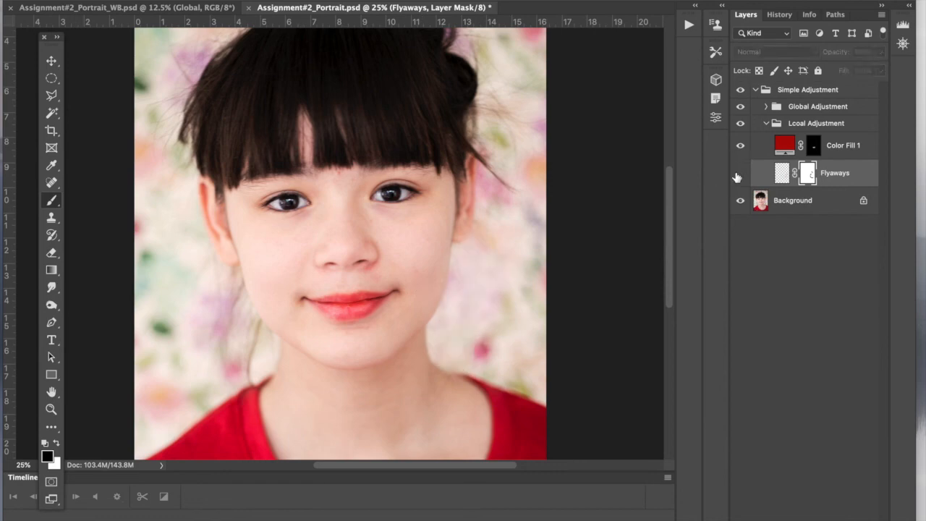